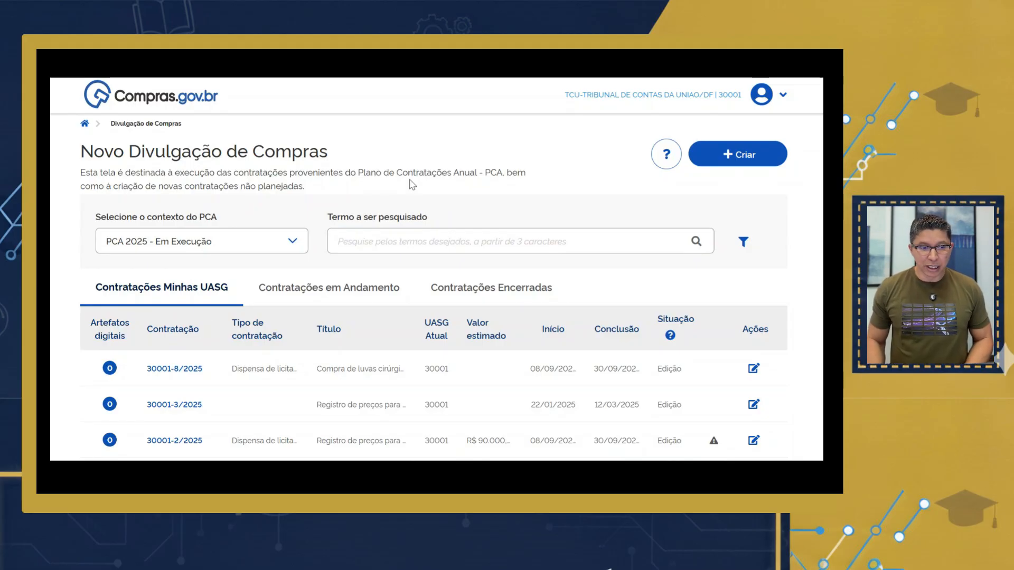
Return to the Área de Trabalho and create a Dispensa Eletrônica under Novo Divulgação.
left_click(85, 125)
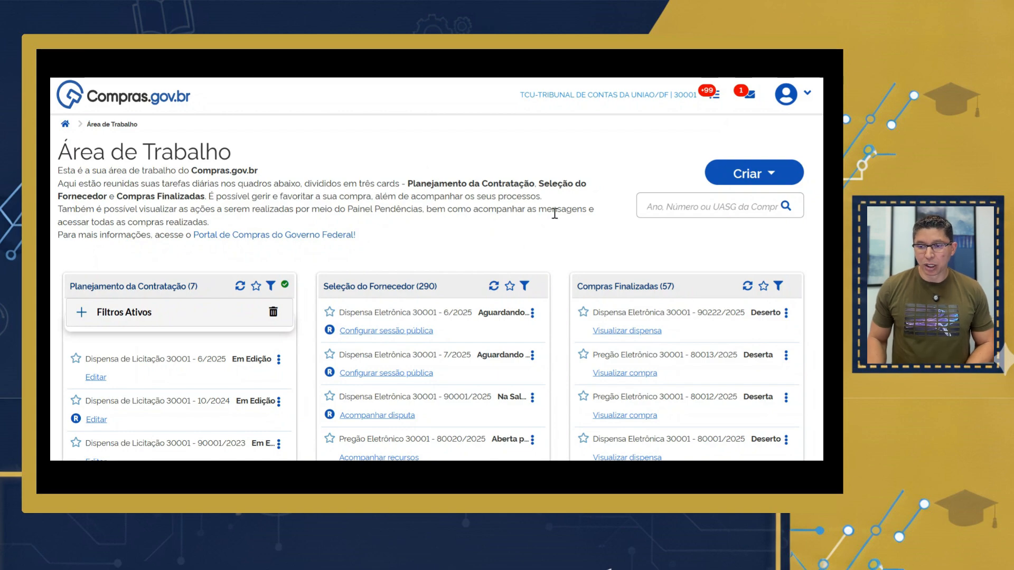
left_click(772, 175)
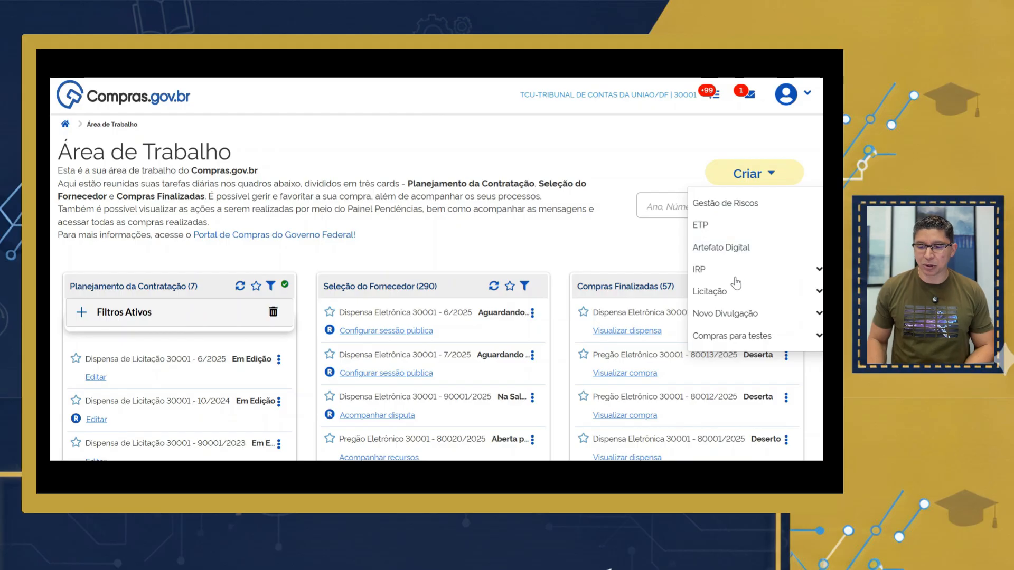
left_click(729, 316)
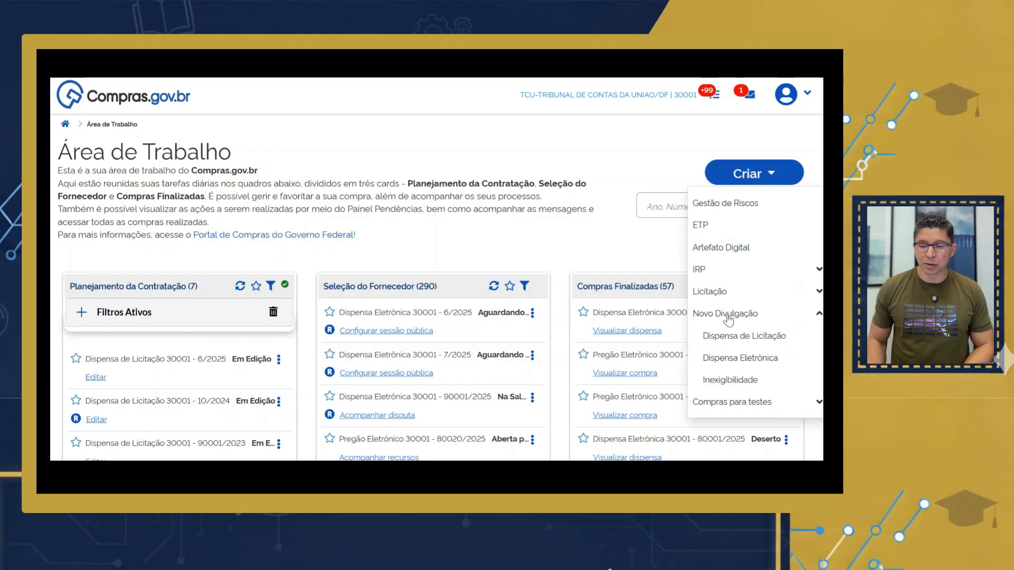
left_click(730, 359)
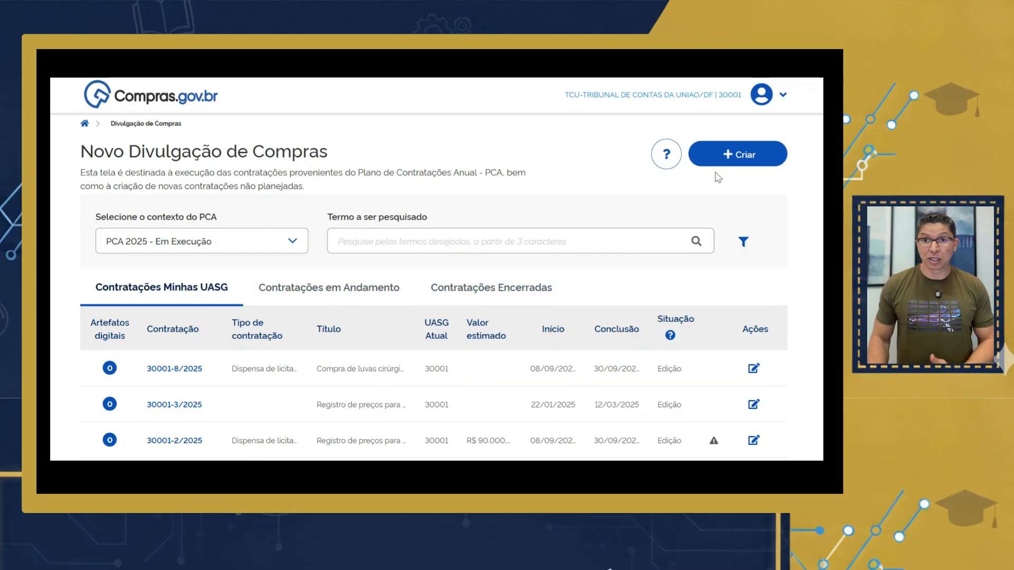
Start a new contratação and set its Título to "Compra de luvas cirúrgicas.".
left_click(739, 155)
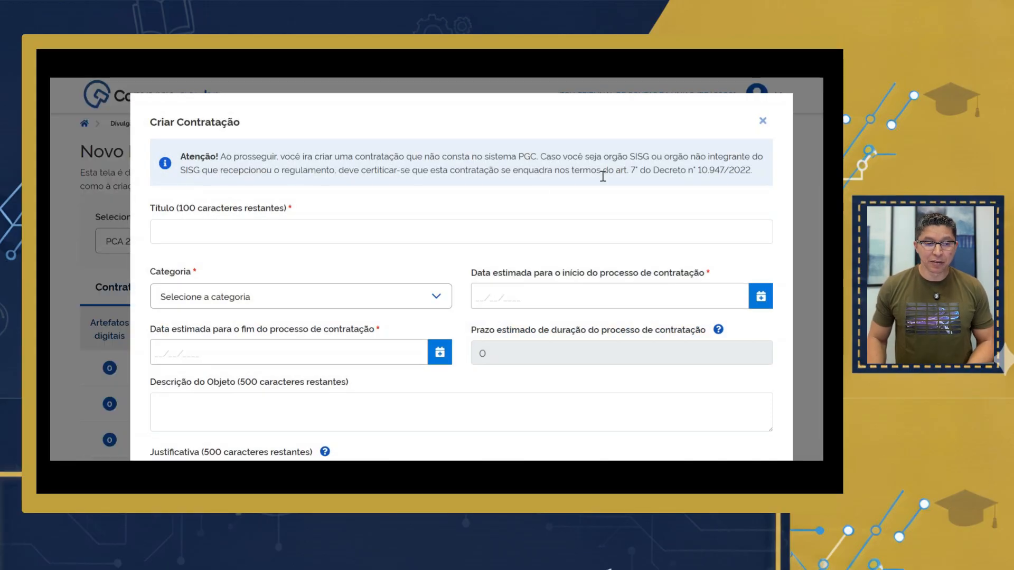
left_click(313, 230)
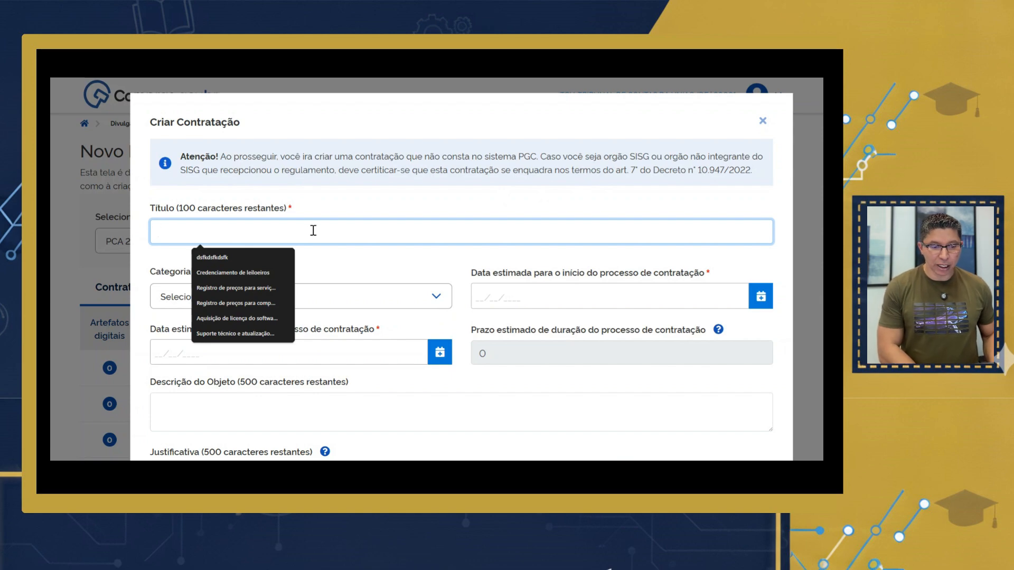
type("Compras d")
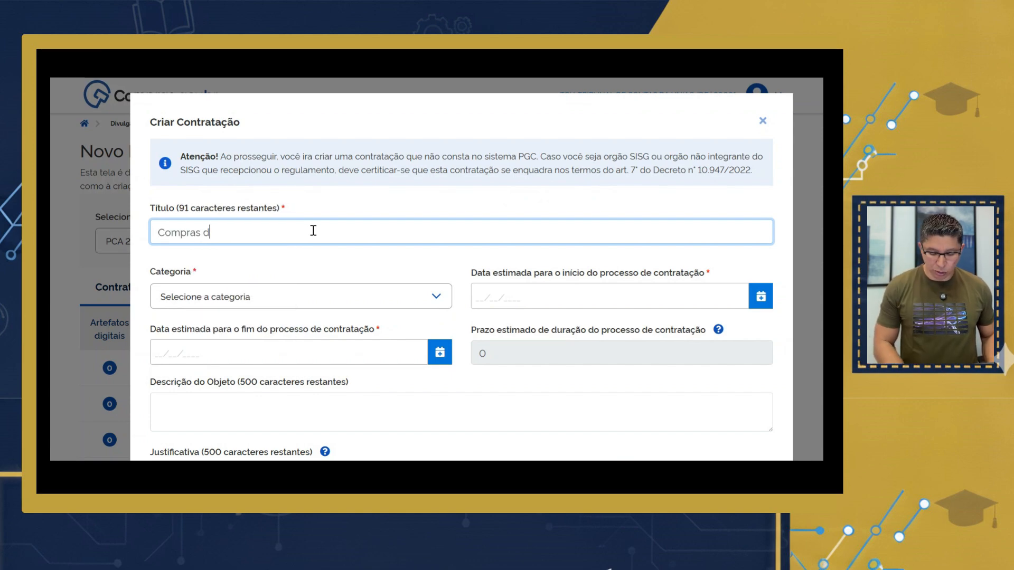
key("BackSpace")
key("BackSpace")
key("BackSpace")
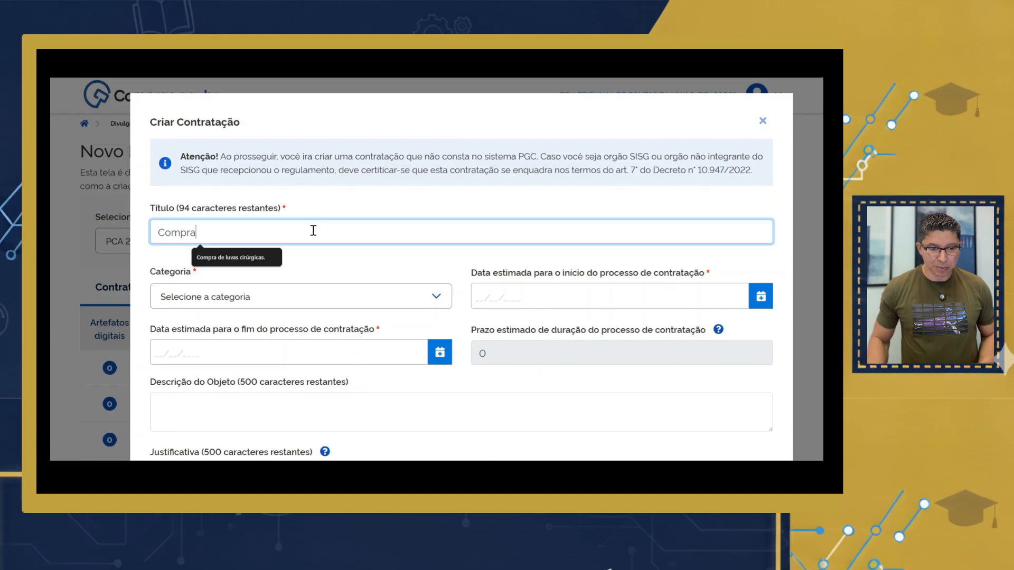
left_click(217, 257)
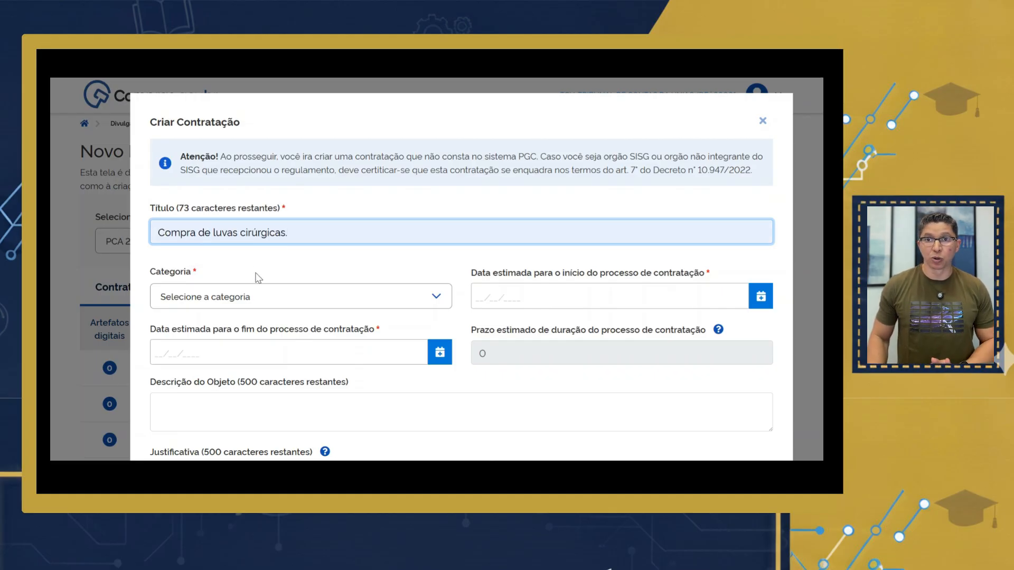
Set the category to Bens, with an estimated start date of 08/09/2025 and an estimated end date of 30/09/2025.
scroll(258, 277, "down", 1)
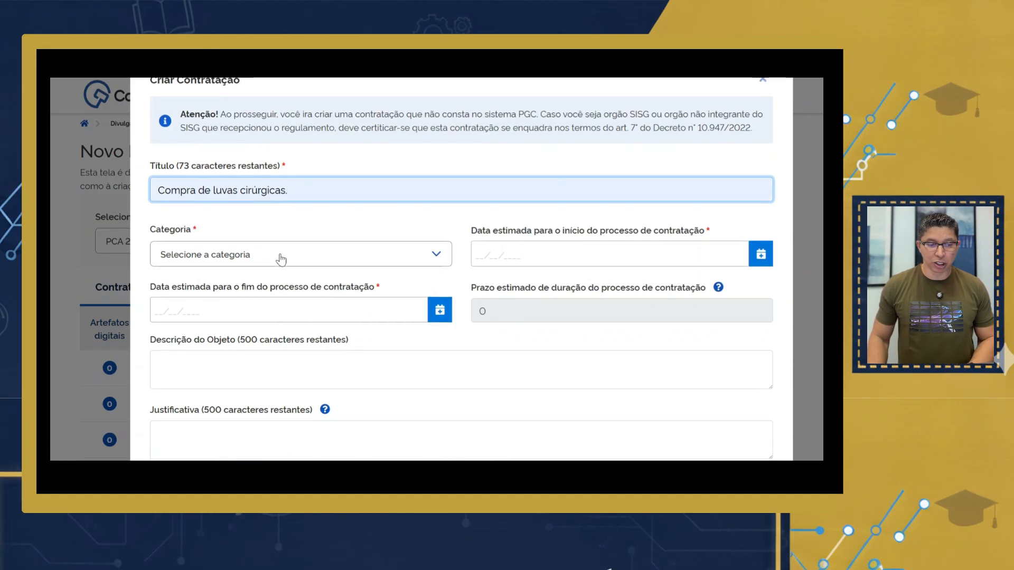
left_click(280, 256)
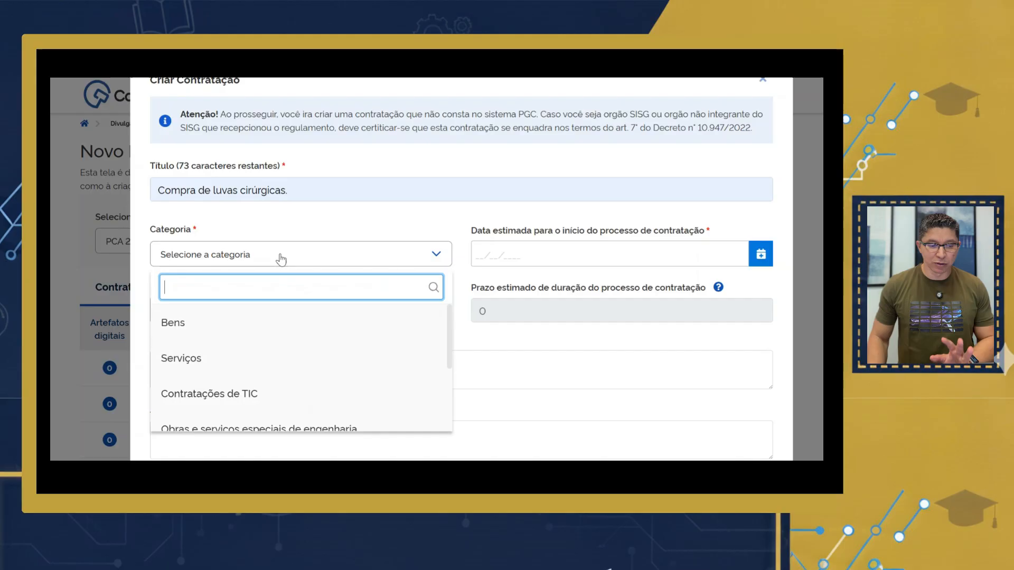
left_click(186, 334)
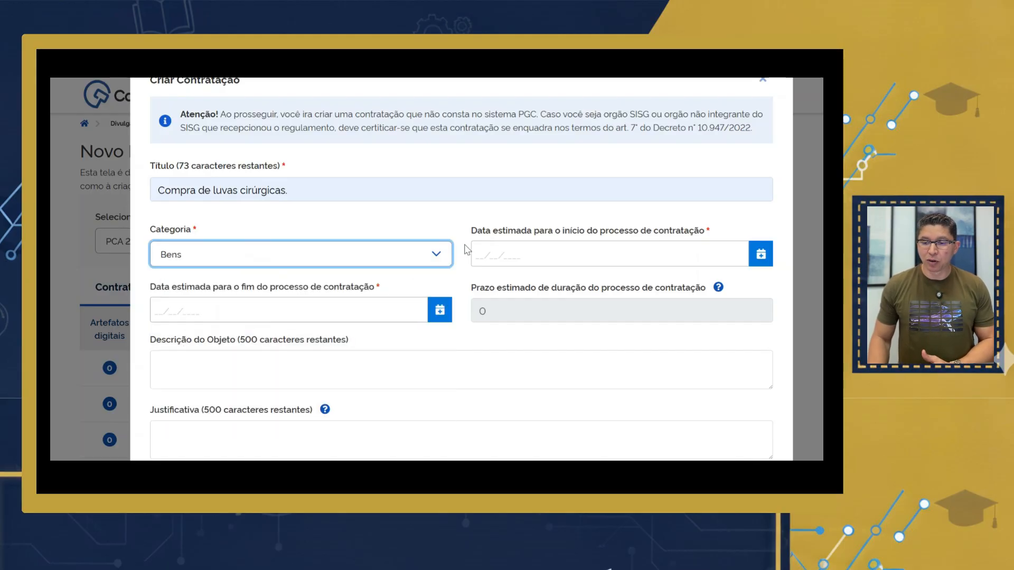
left_click(728, 246)
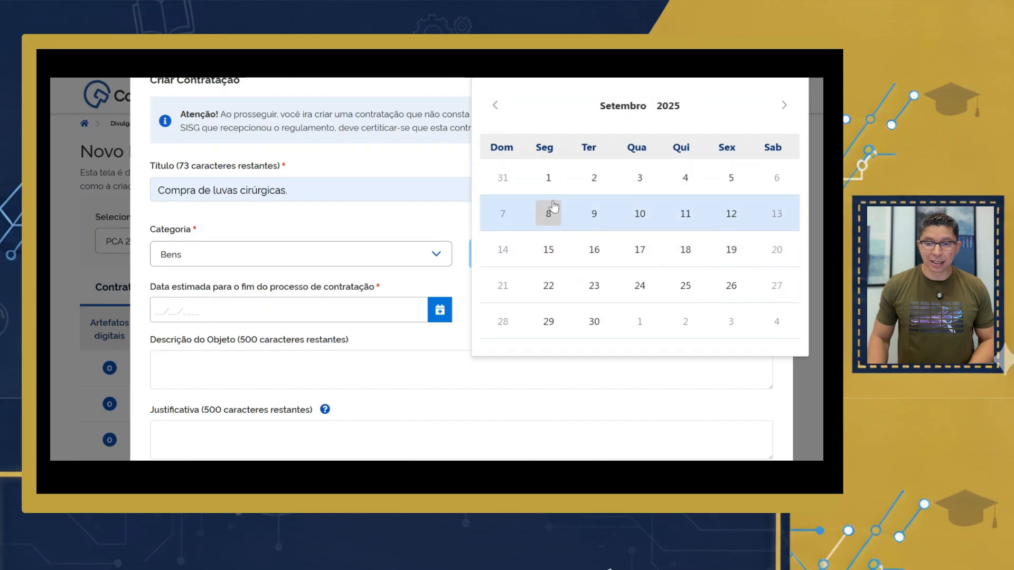
left_click(549, 213)
left_click(440, 309)
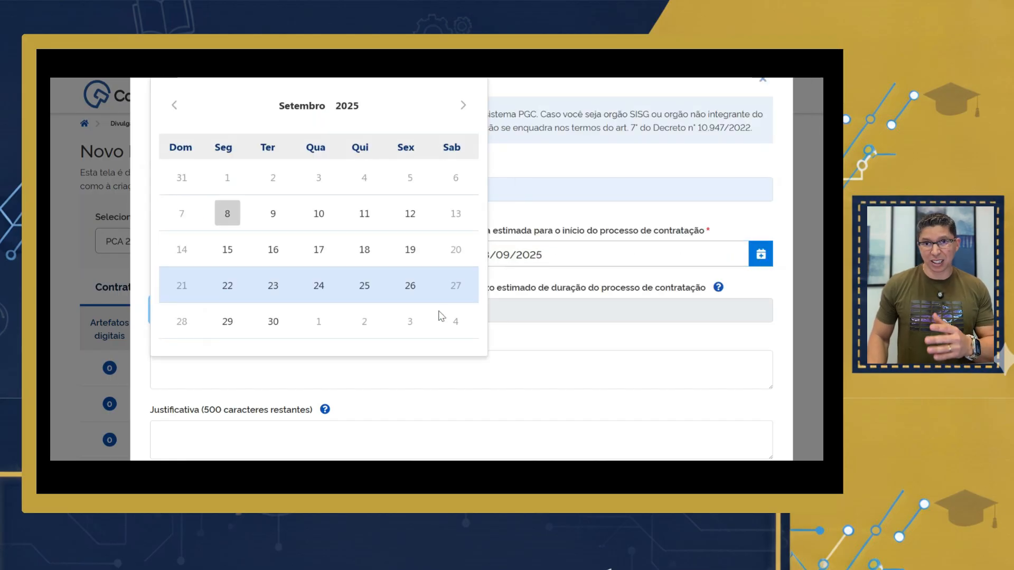
left_click(273, 324)
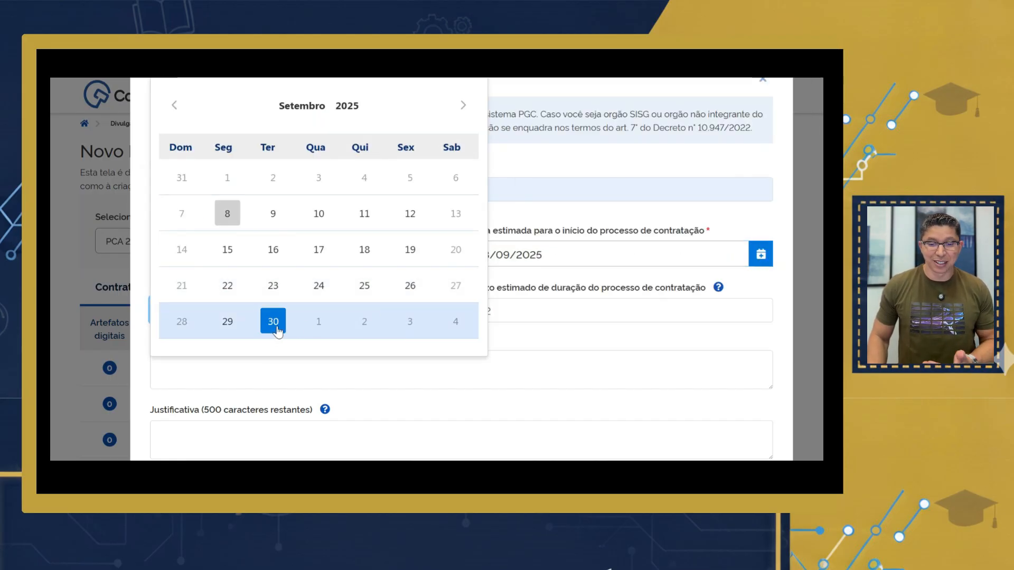
Fill in the Descrição do Objeto with "Aquisição de luvas cirúrgicas.".
scroll(402, 344, "down", 2)
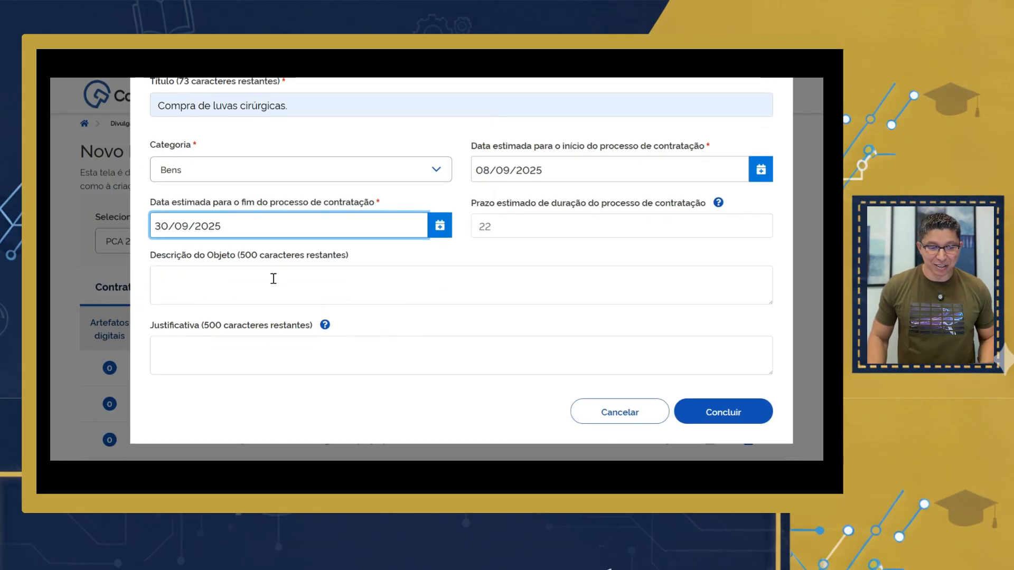
left_click(273, 278)
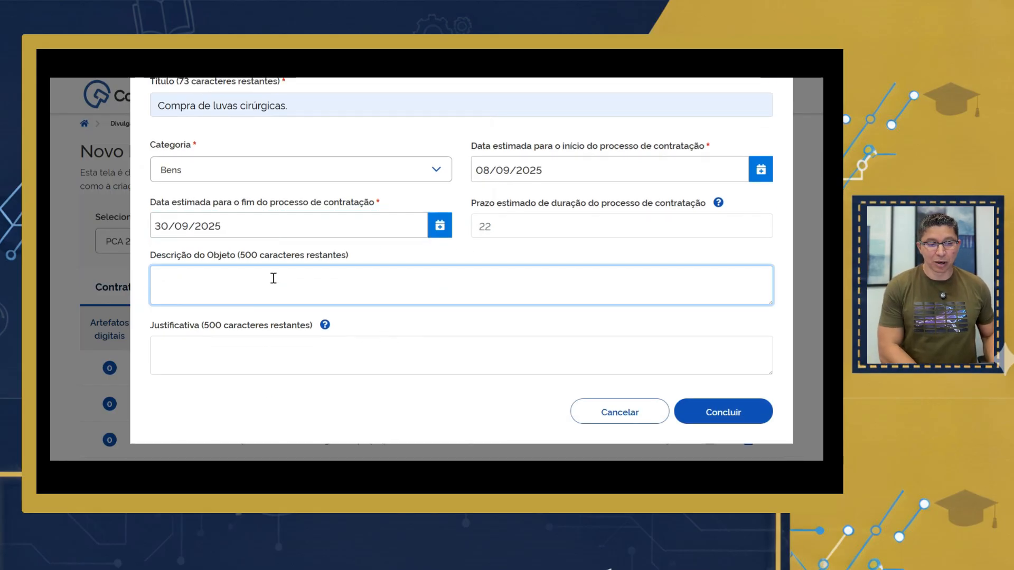
type("Aquisição ")
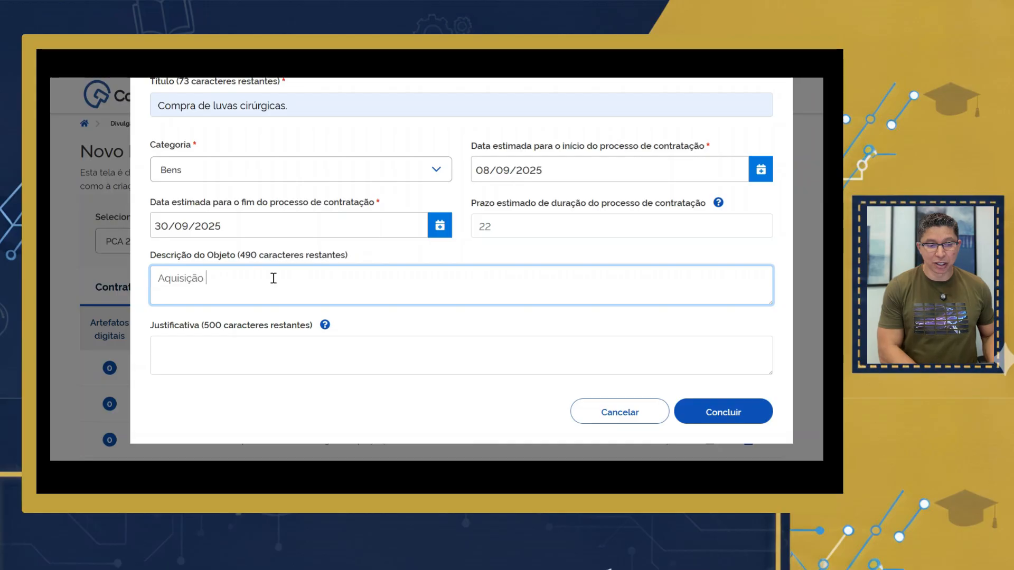
type("de luvas ")
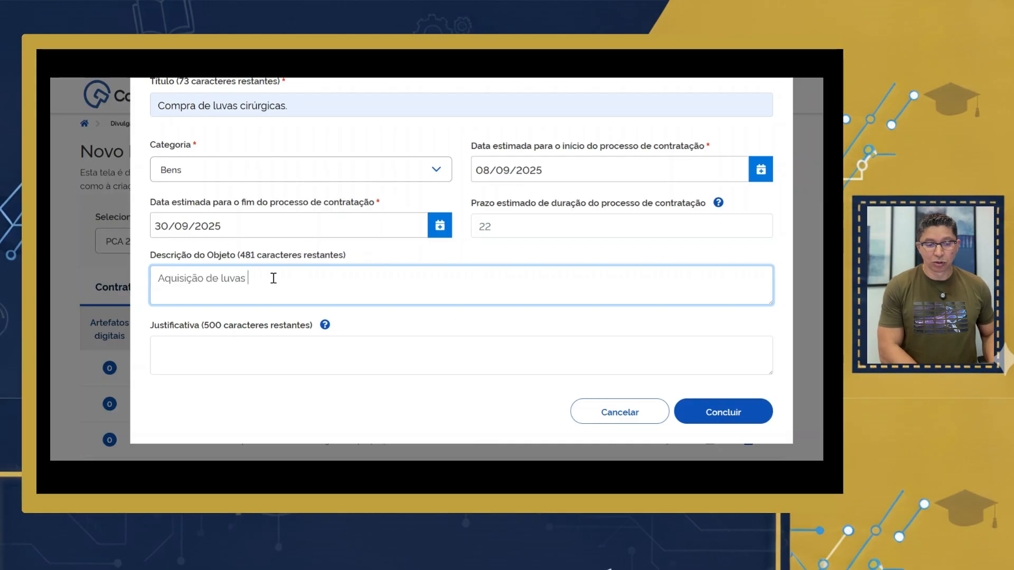
type("cirúrgicas.")
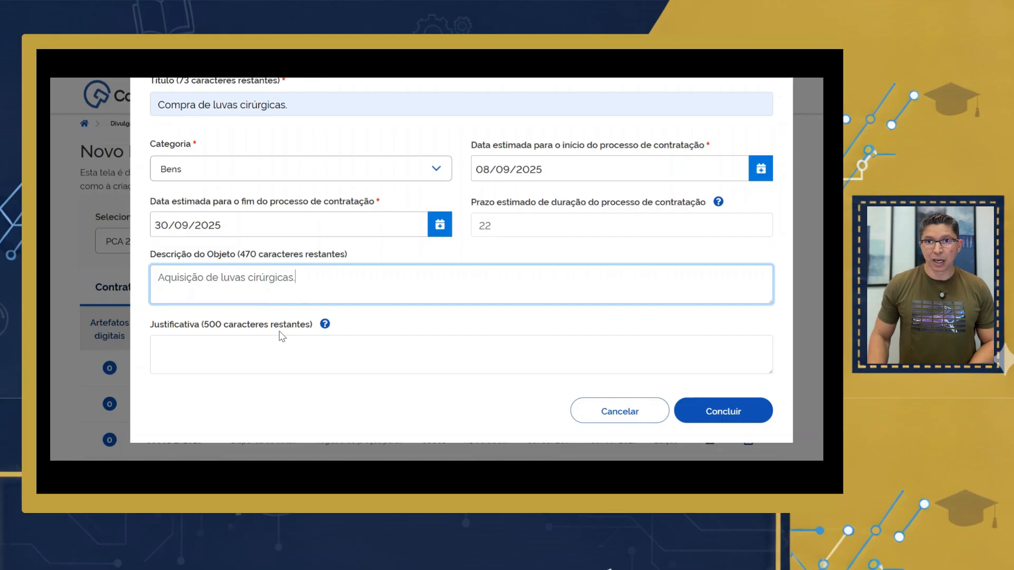
Consult the help for the Justificativa field and finish creating the contratação without a justification.
left_click(329, 327)
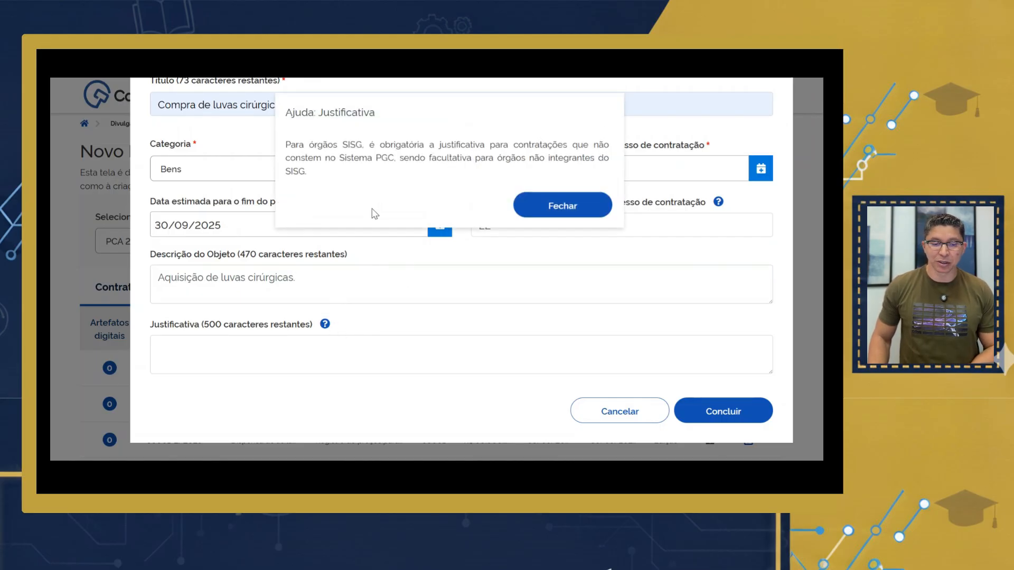
left_click(560, 209)
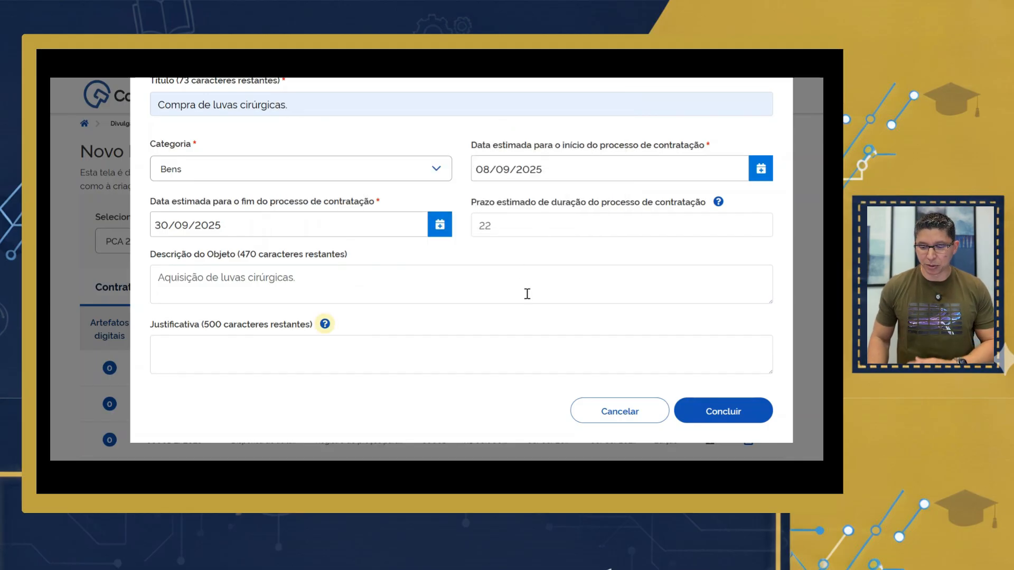
left_click(726, 414)
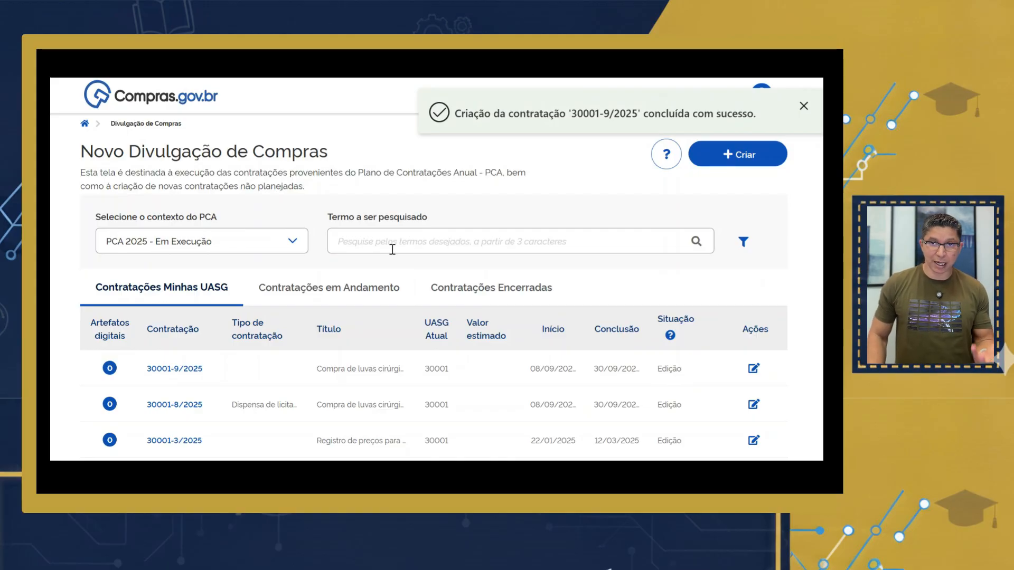
View the summary of the new surgical gloves contratação, return to the list and examine its title, UASG and estimated value.
scroll(379, 260, "down", 1)
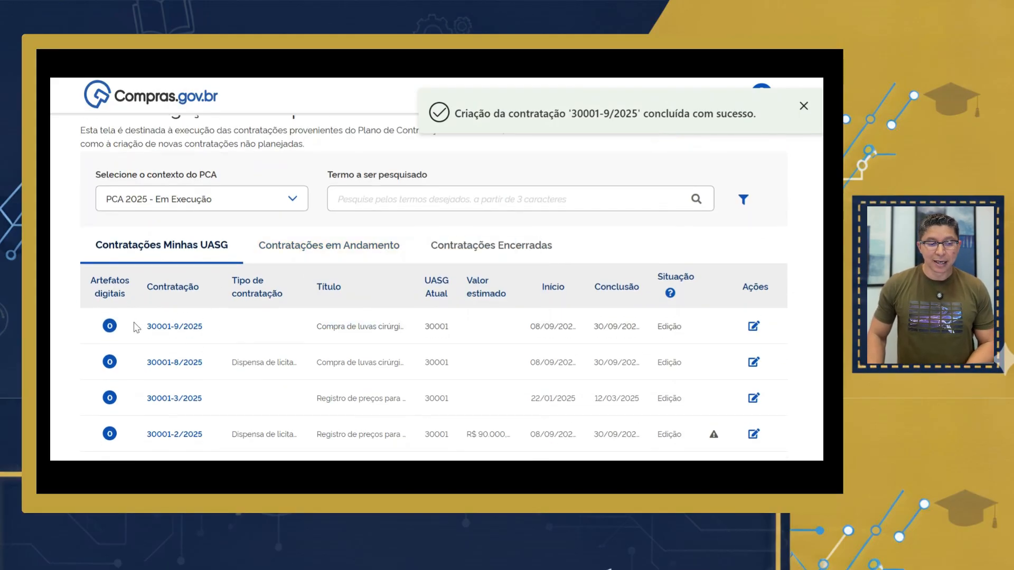
left_click_drag(144, 329, 205, 331)
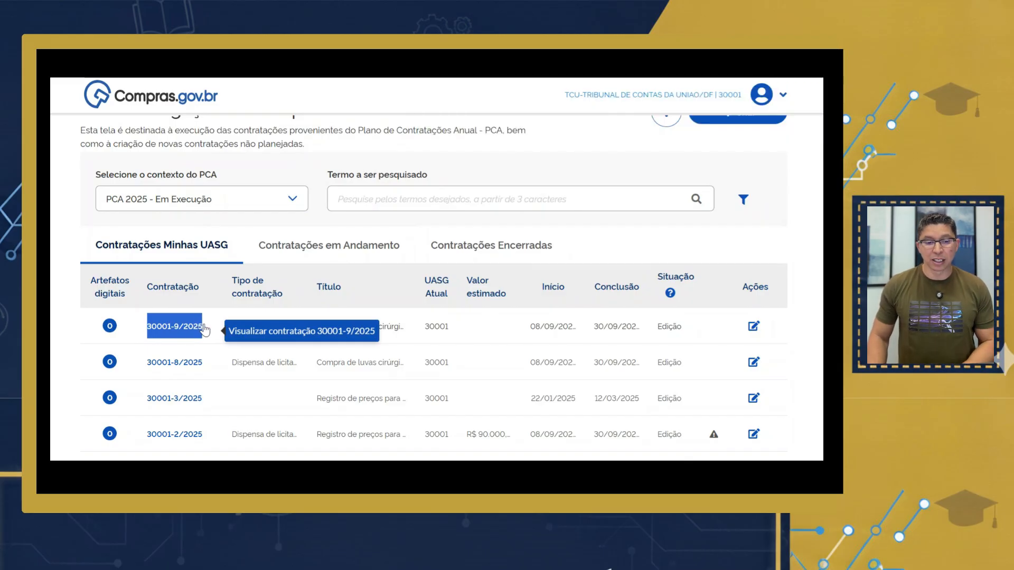
left_click(204, 329)
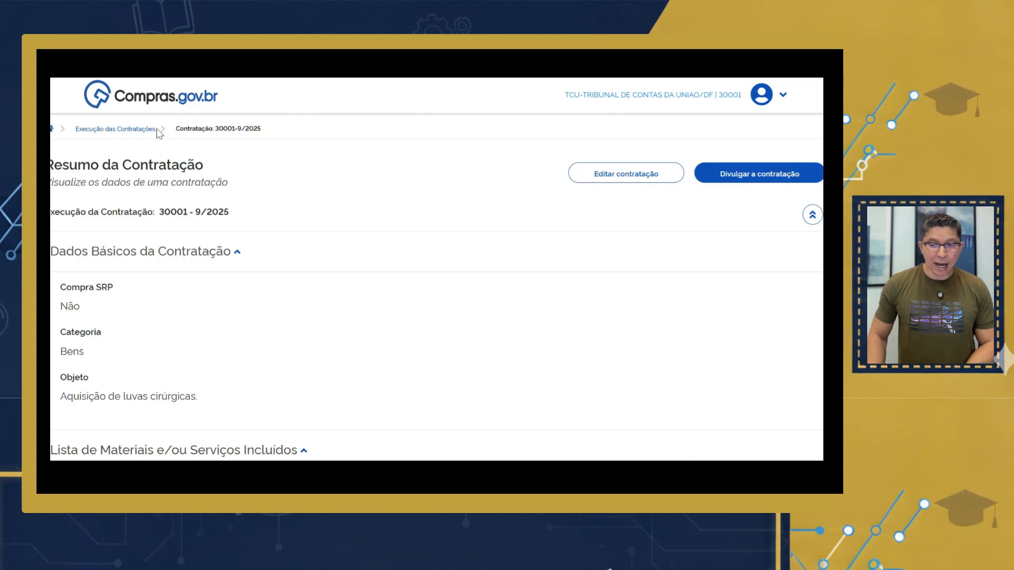
left_click(127, 132)
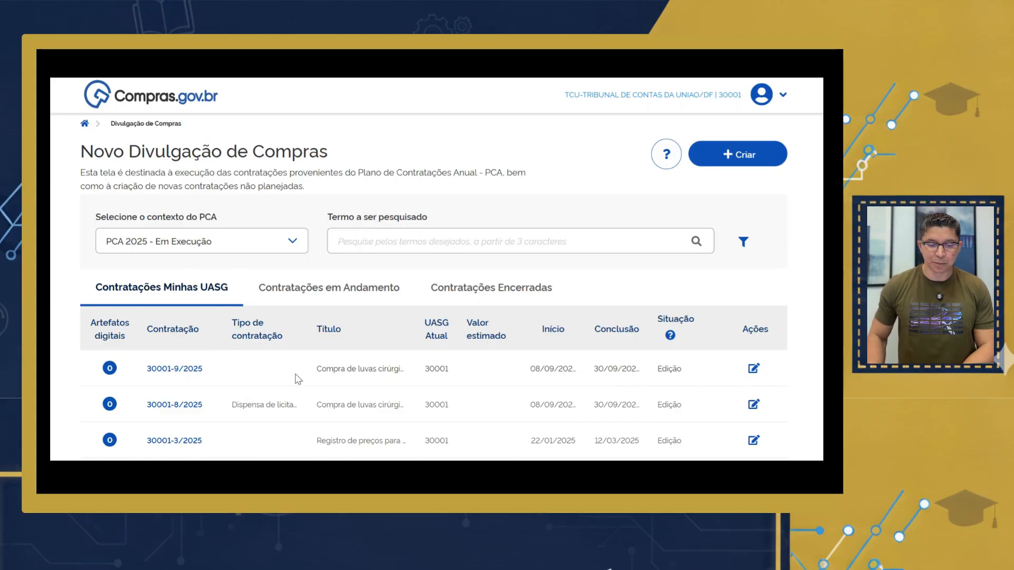
left_click_drag(315, 369, 496, 372)
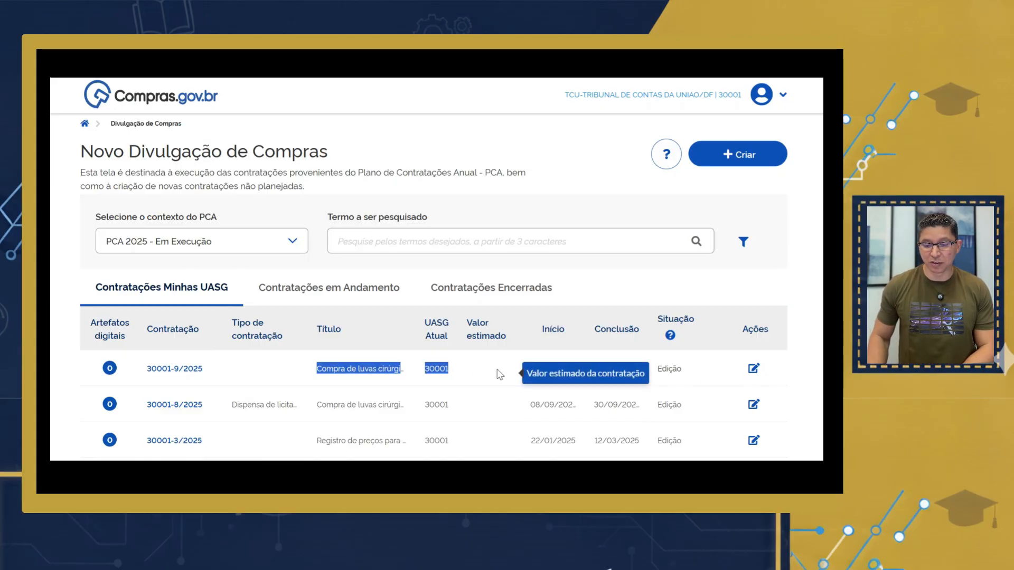
Open the new surgical gloves contratação for editing and enter "órgão não-sisg." as the Justificativa de não ser planejada.
left_click(753, 369)
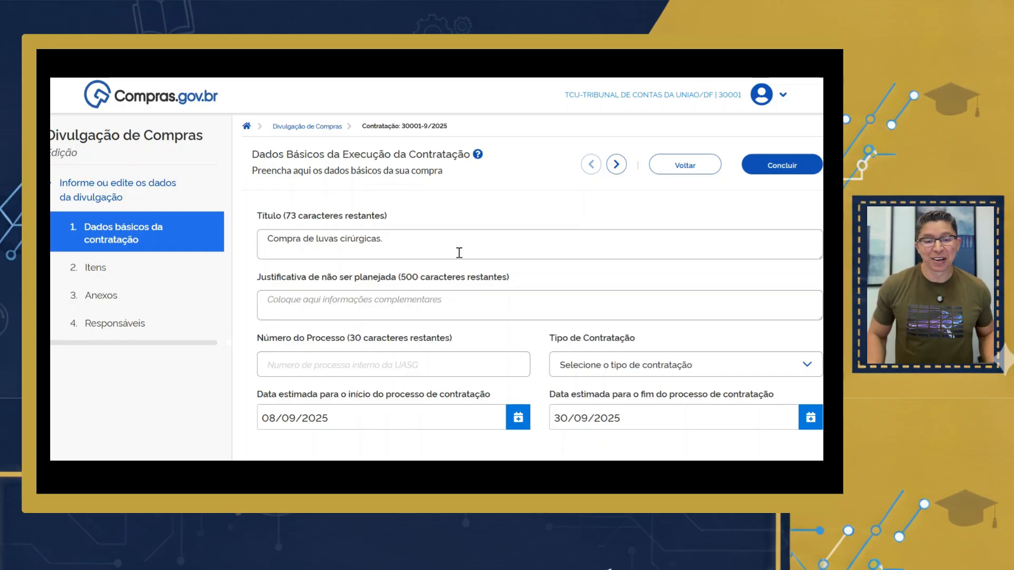
scroll(458, 253, "down", 1)
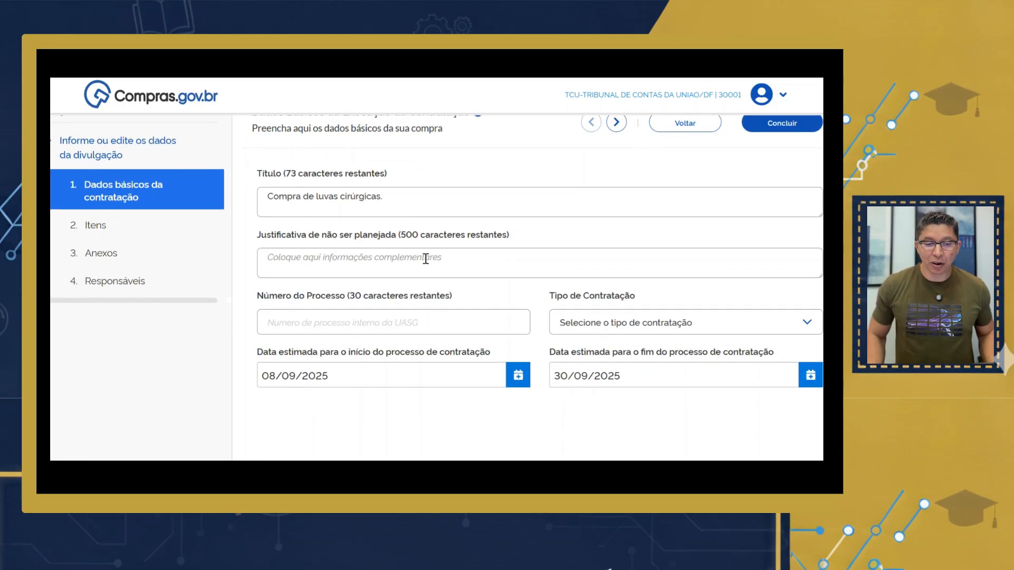
left_click(392, 260)
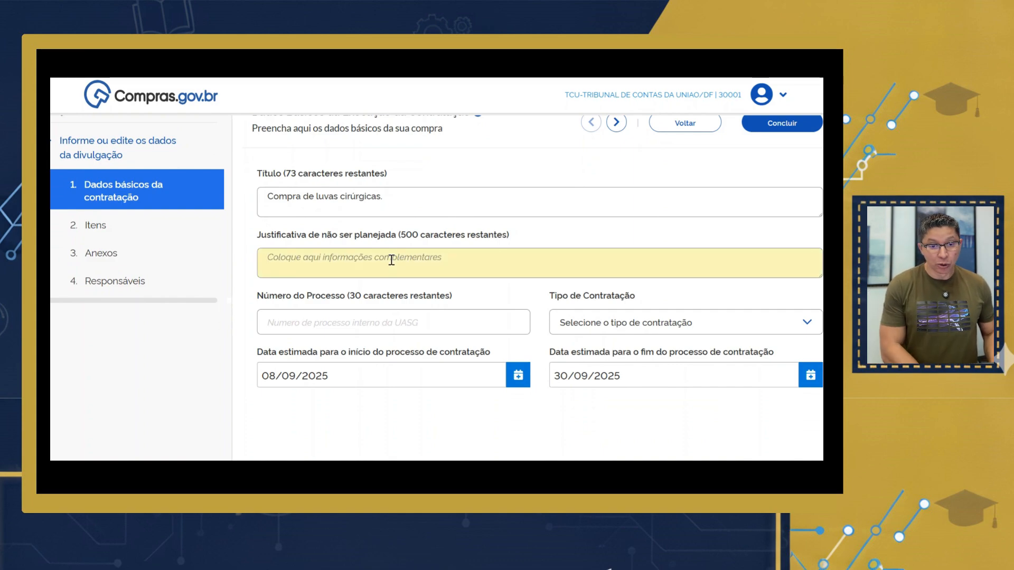
type("órgão não")
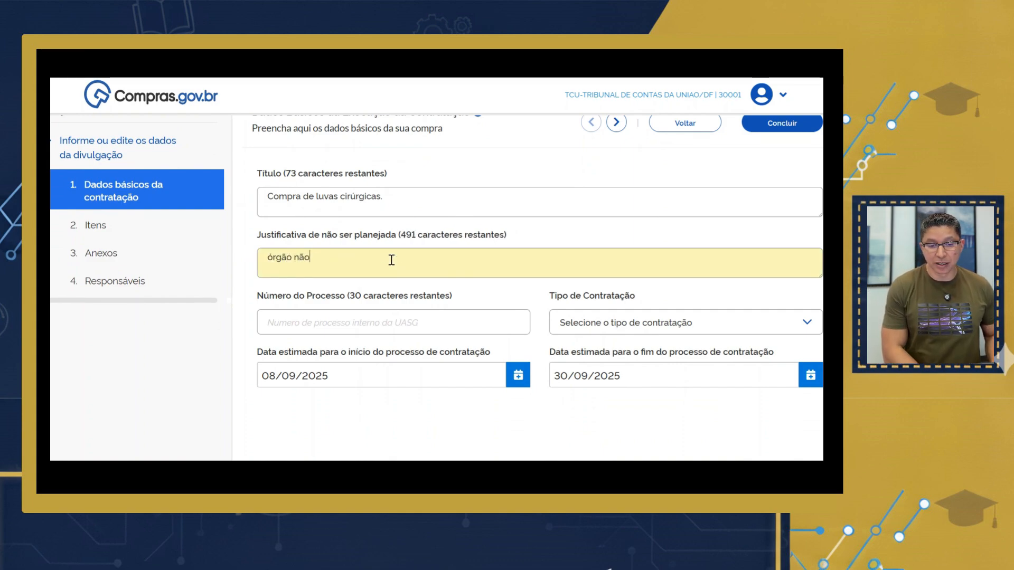
key("BackSpace")
type("sig")
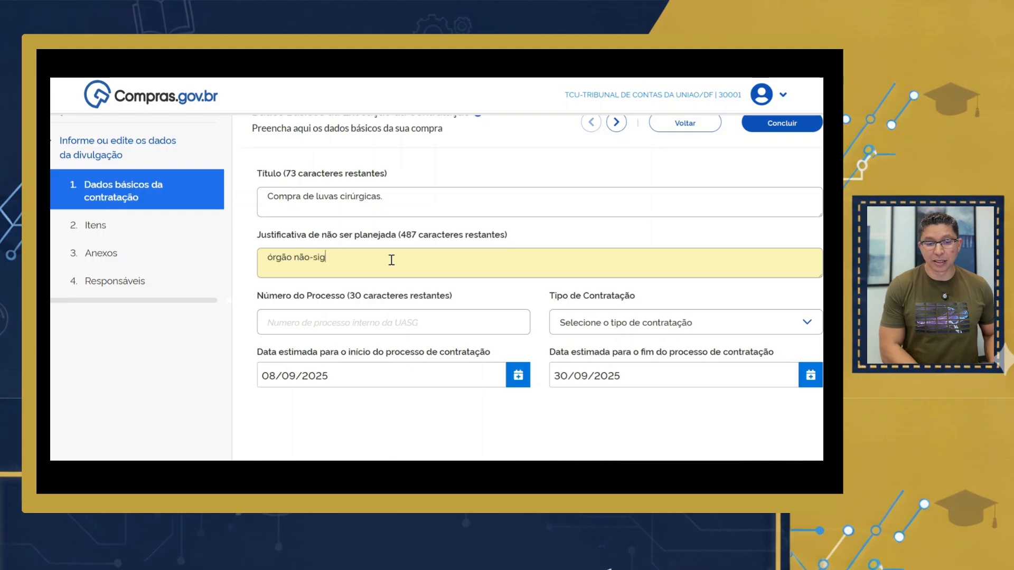
key("BackSpace")
type("sg.")
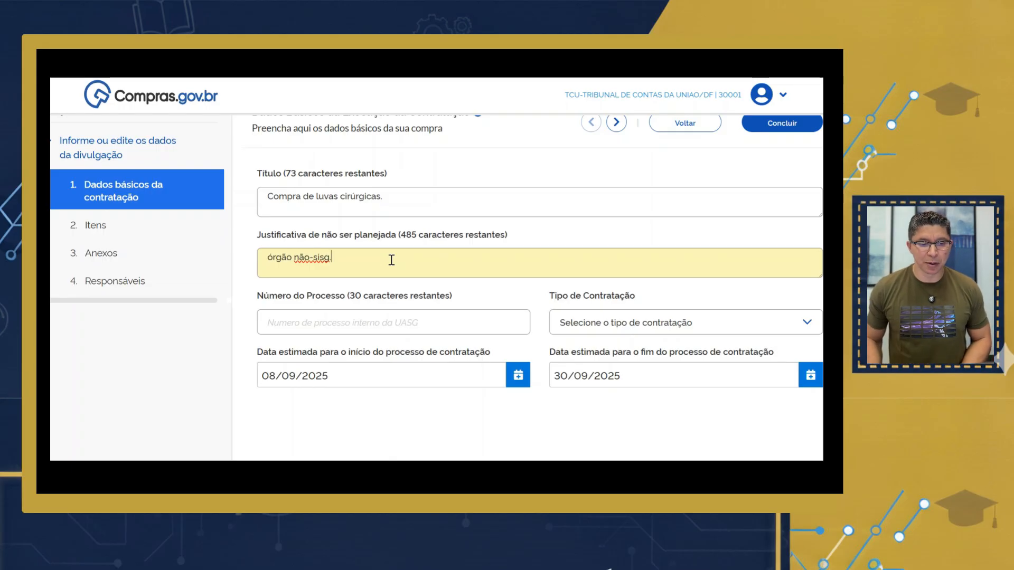
Fill in the Número do Processo with TC 000.298/2025-5 and set the Tipo de Contratação to Dispensa de licitação.
scroll(360, 265, "down", 1)
left_click(346, 282)
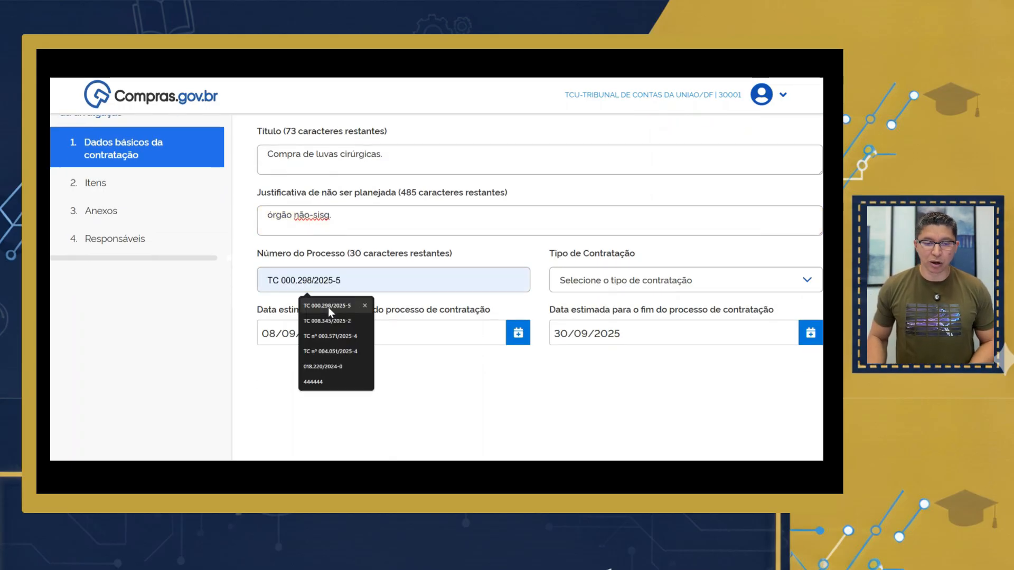
left_click(327, 307)
left_click(564, 283)
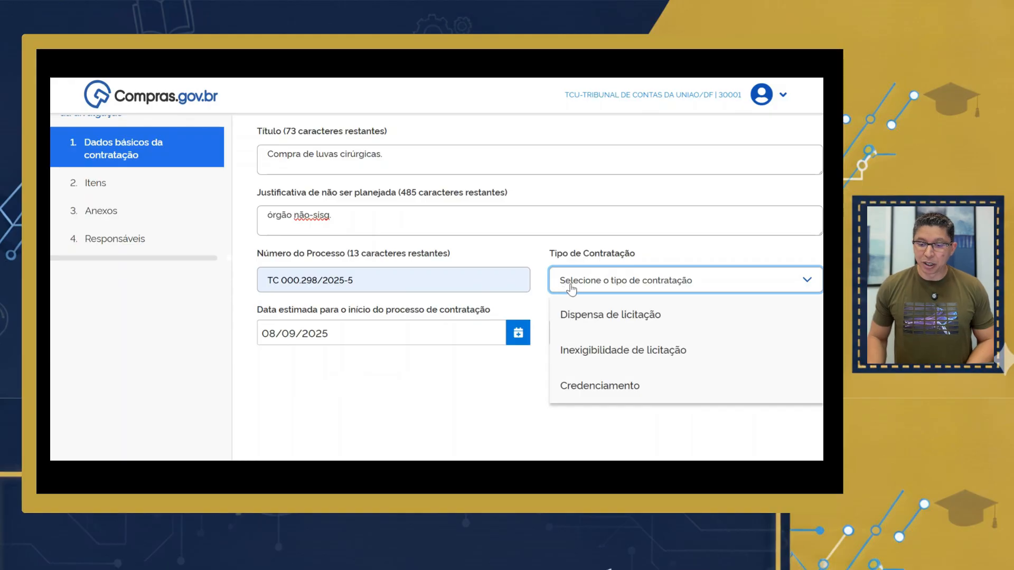
left_click(597, 319)
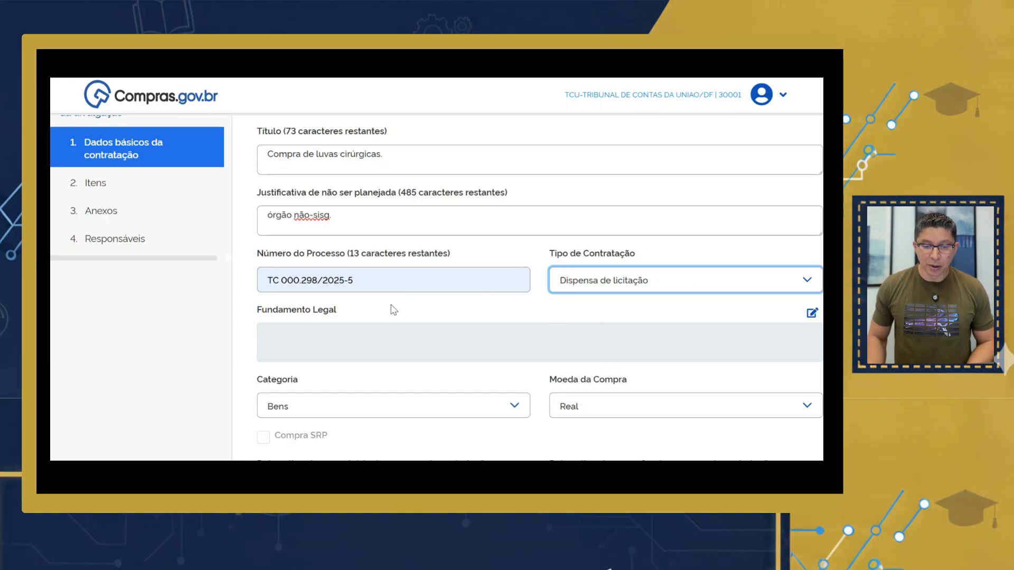
Set the Fundamento Legal to LEI 14.133/2021, Art. 75, Inciso II and save it.
left_click_drag(244, 310, 402, 323)
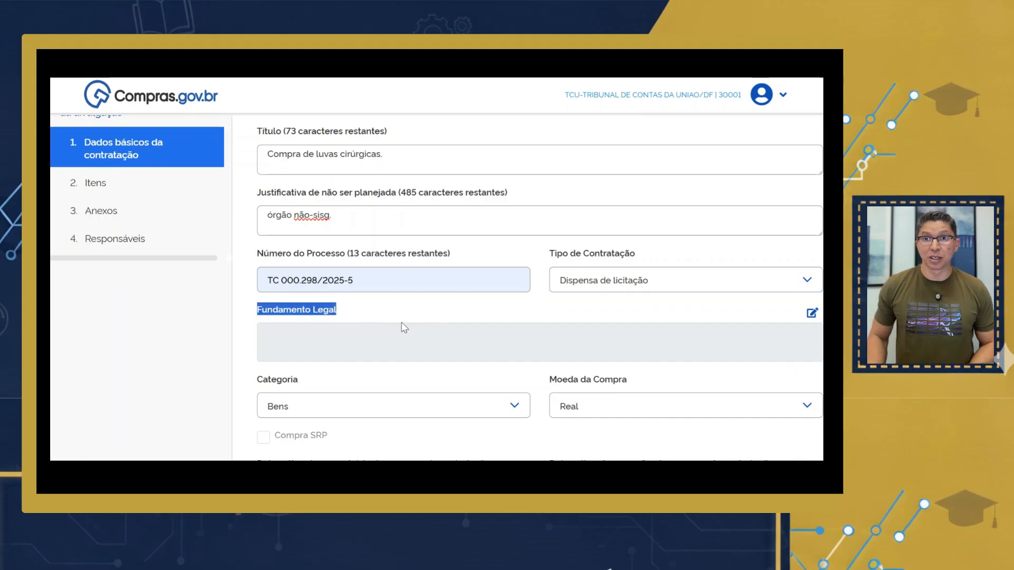
left_click(402, 323)
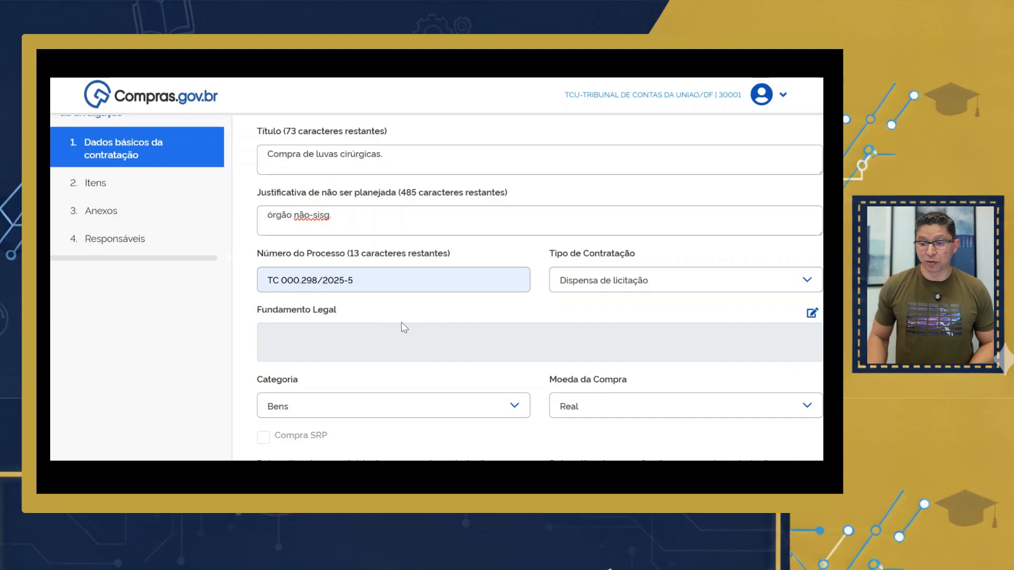
left_click(811, 315)
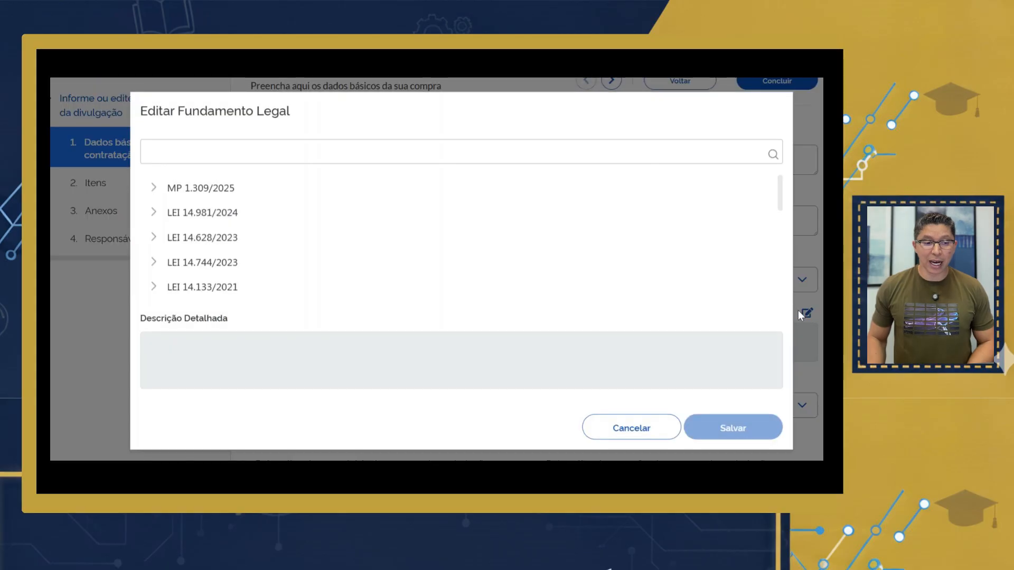
left_click(154, 290)
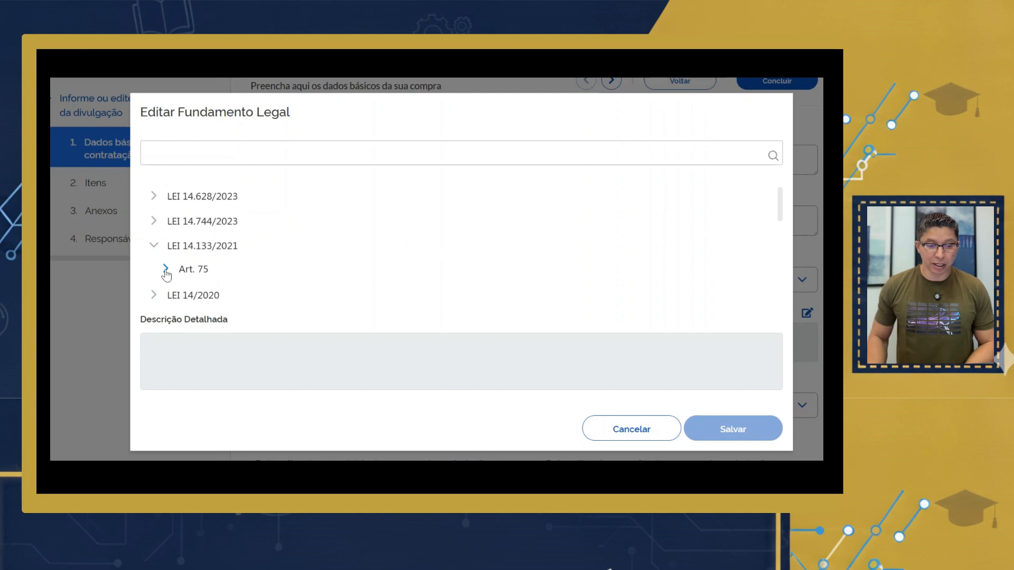
left_click(165, 269)
scroll(269, 293, "down", 1)
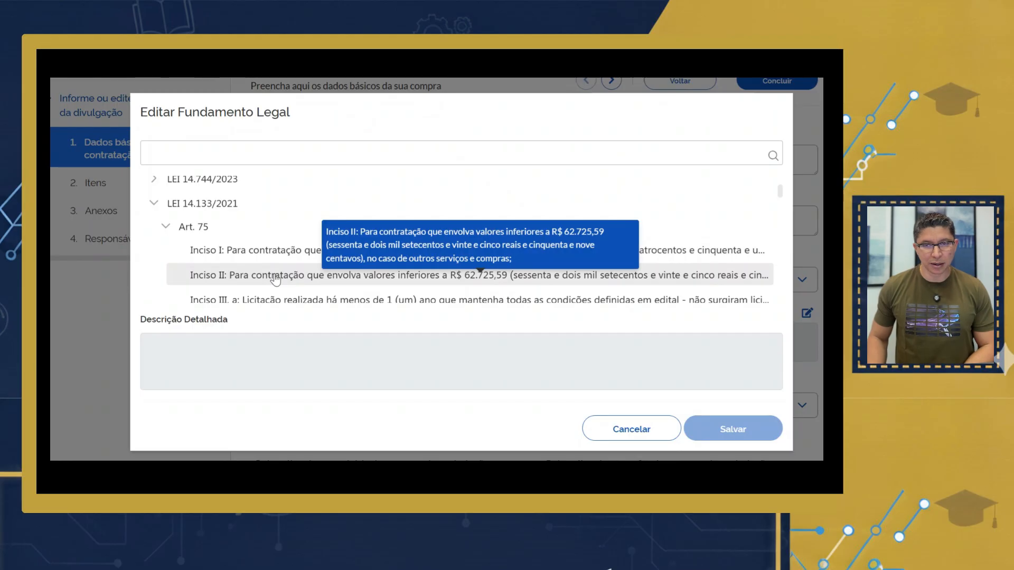
left_click(275, 280)
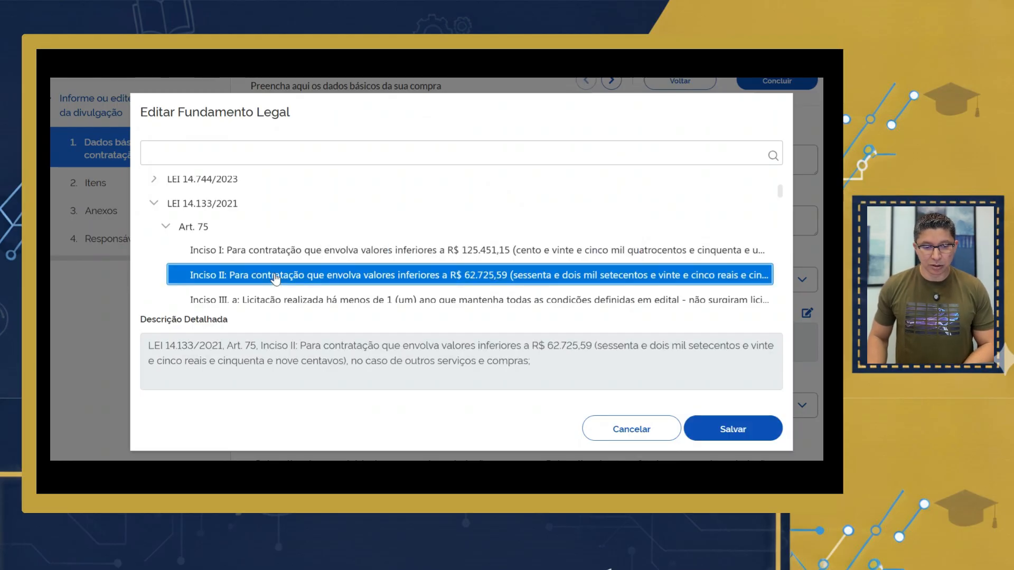
left_click(742, 429)
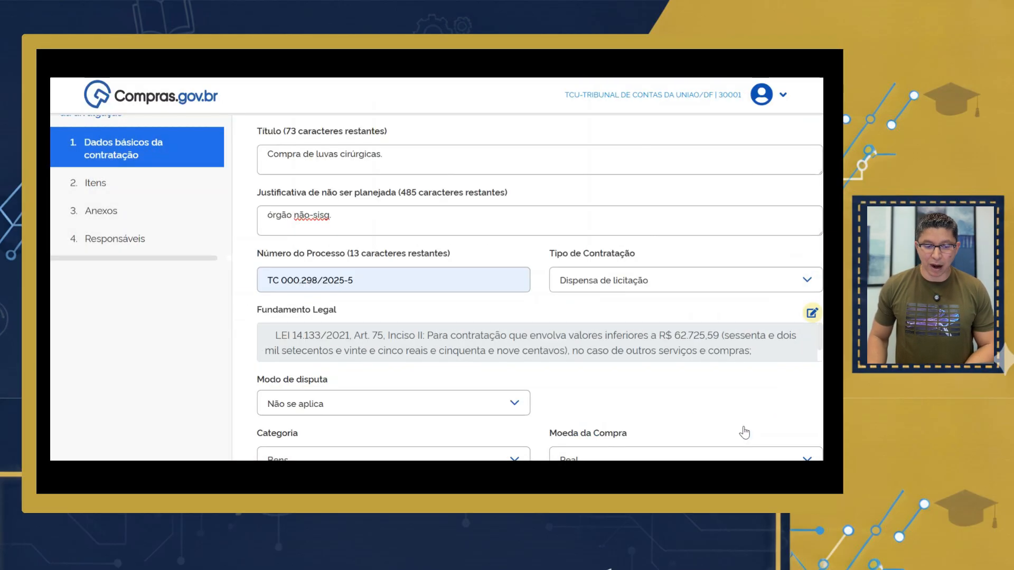
Set the Modo de disputa to Dispensa com Disputa.
scroll(494, 317, "down", 3)
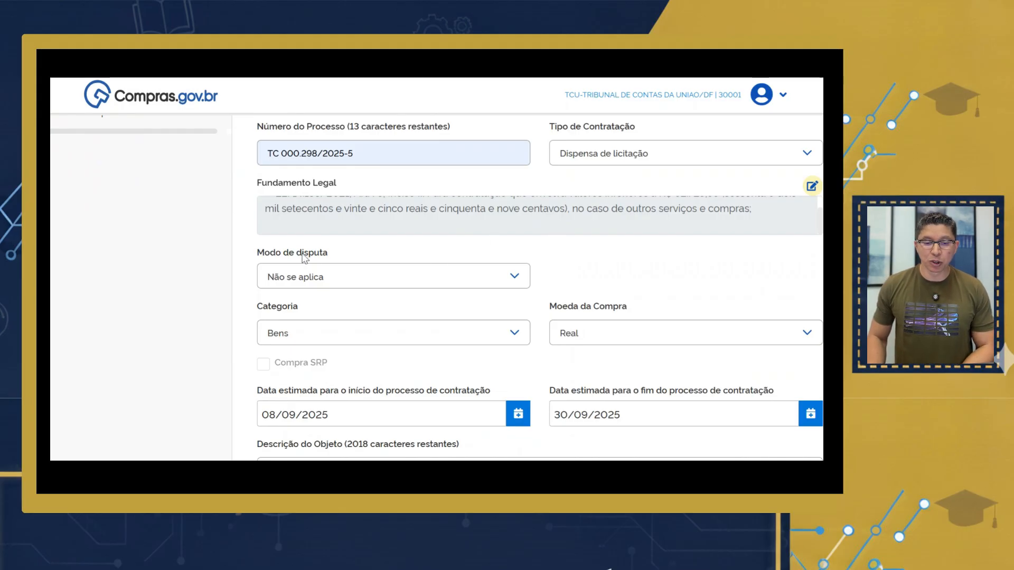
left_click(439, 280)
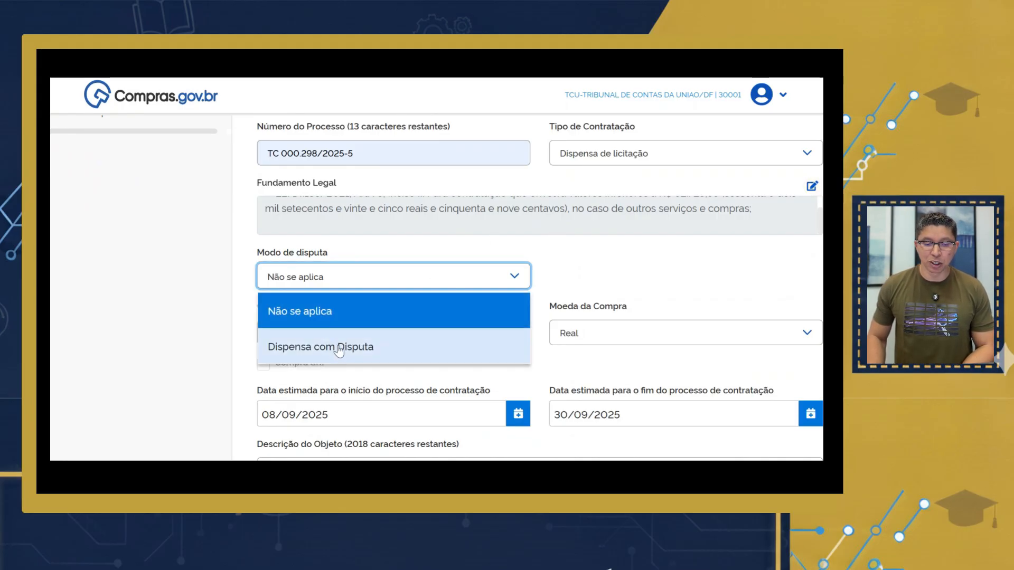
left_click(316, 350)
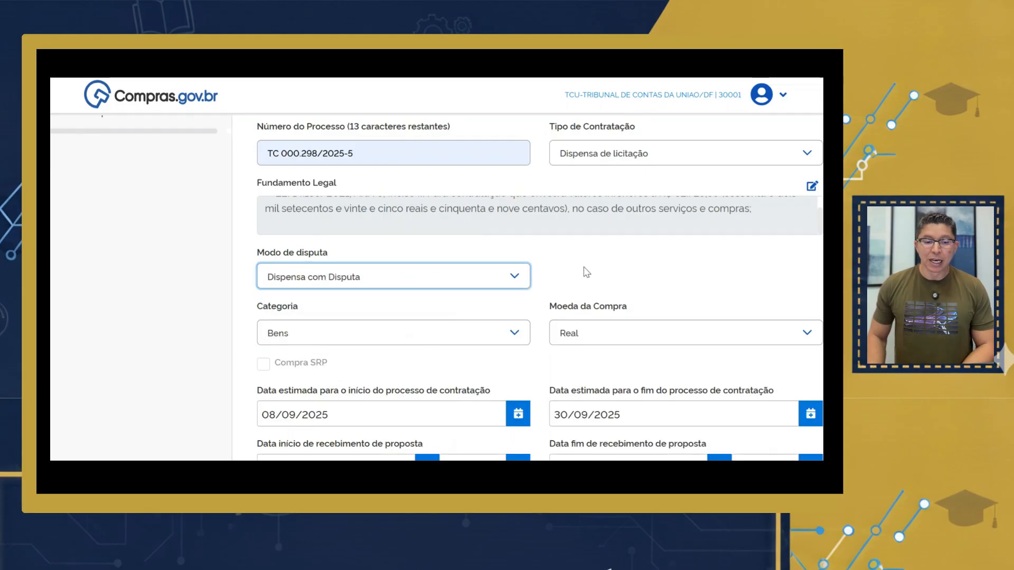
Set the Data início de recebimento de proposta to 09/09/2025 at 08:00.
scroll(496, 285, "down", 3)
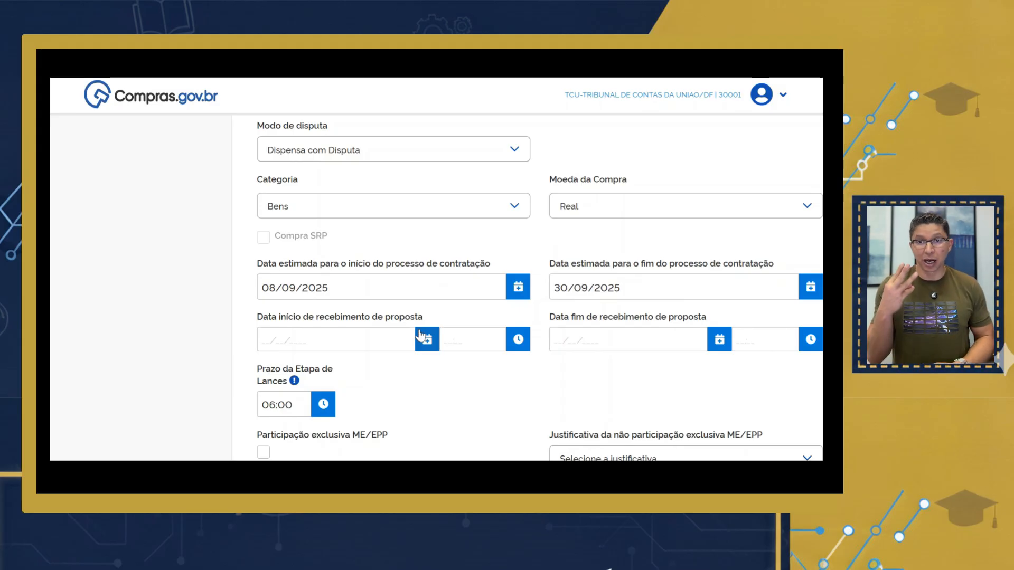
left_click(420, 339)
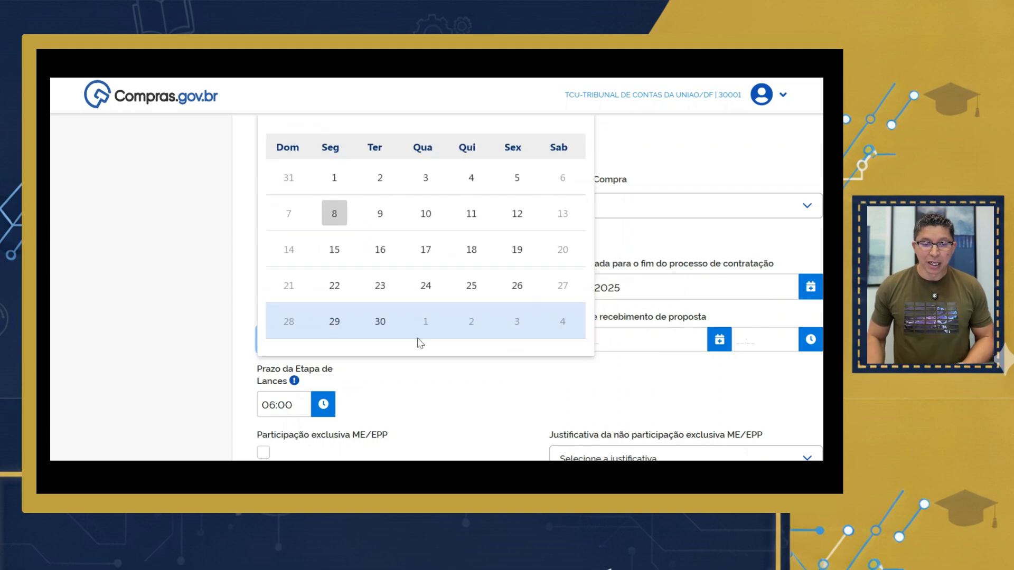
left_click(379, 213)
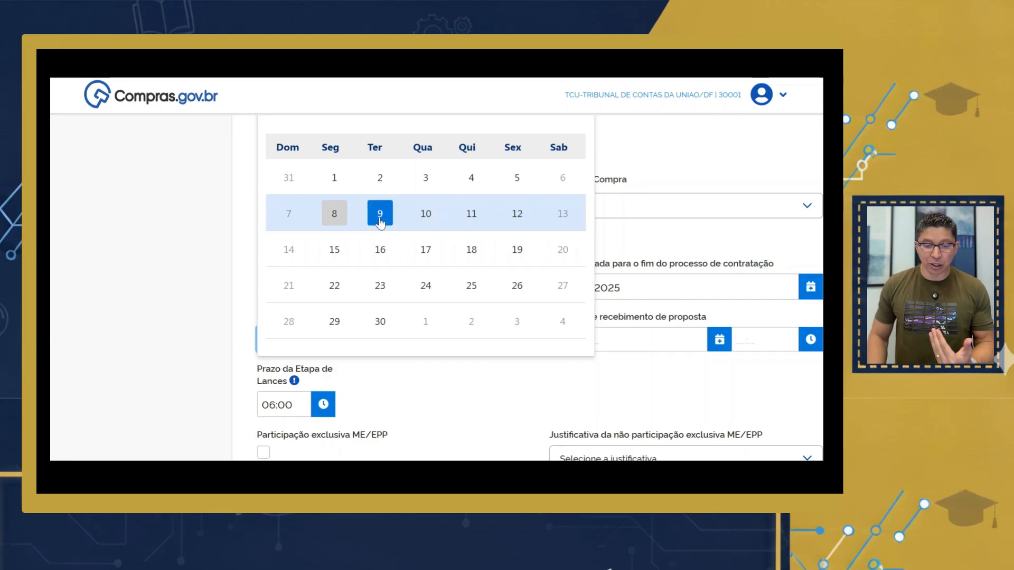
left_click(519, 340)
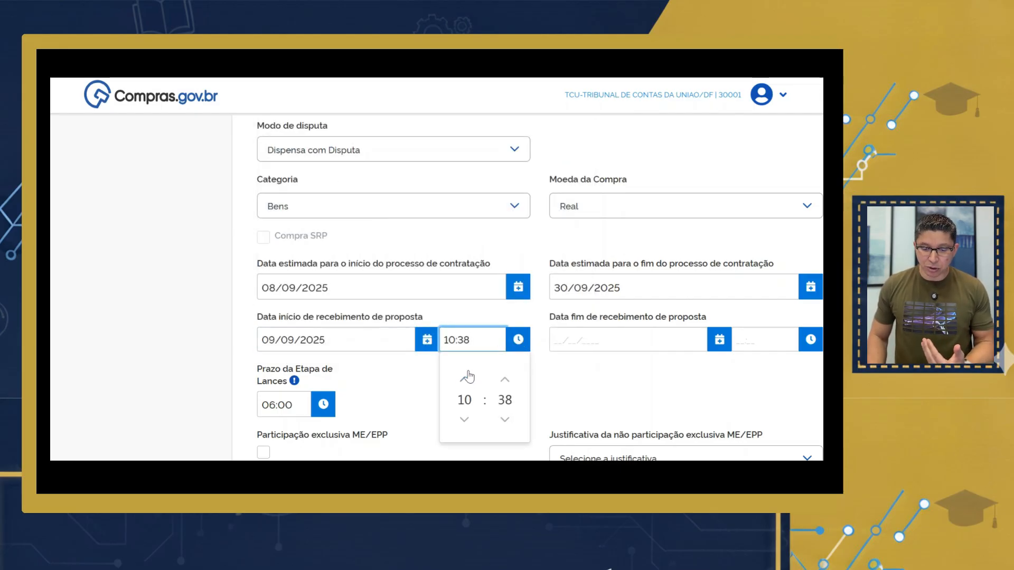
left_click(464, 417)
left_click(464, 417)
left_click(505, 419)
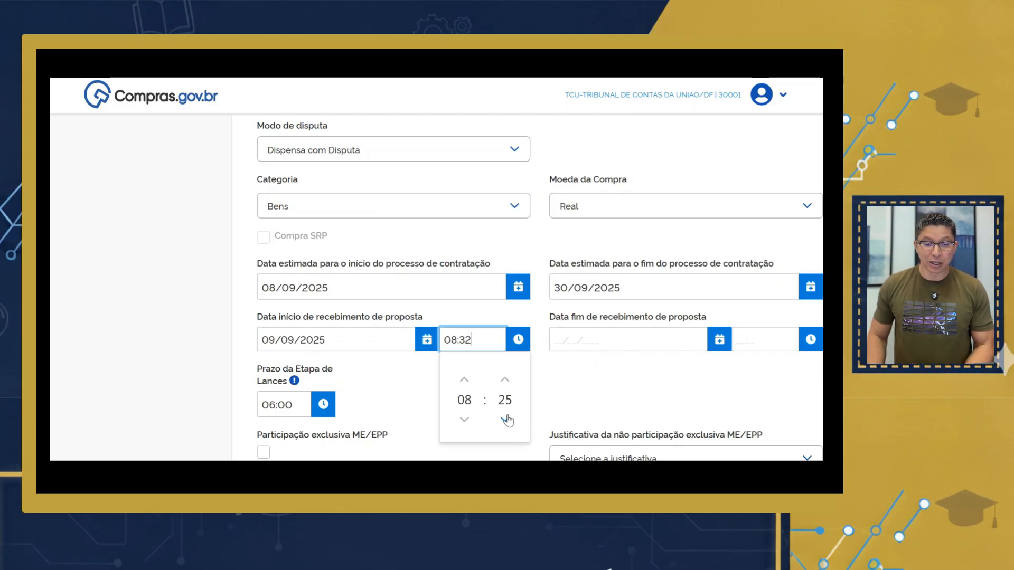
left_click(505, 419)
left_click(506, 419)
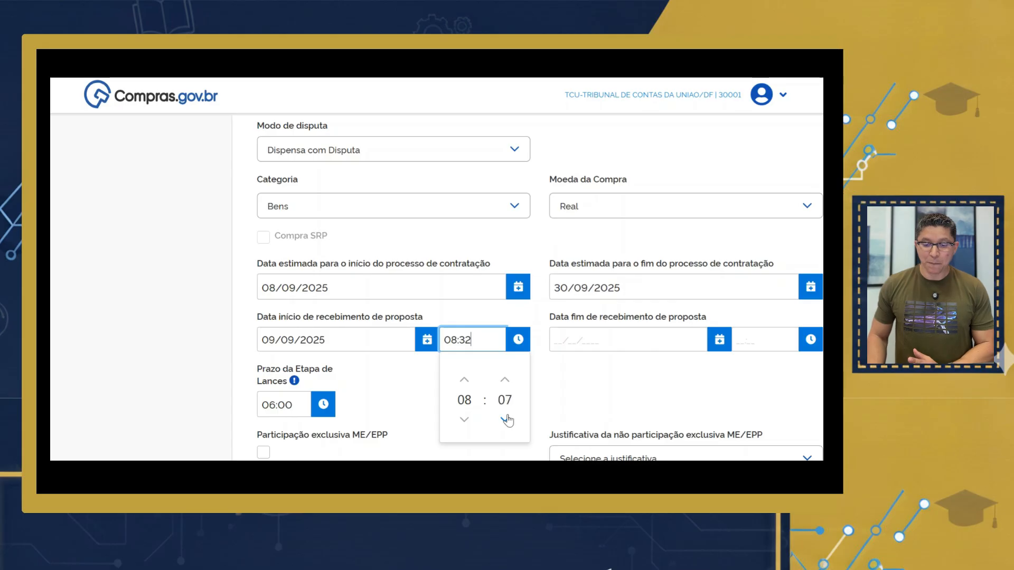
left_click(505, 419)
left_click(505, 420)
left_click(505, 419)
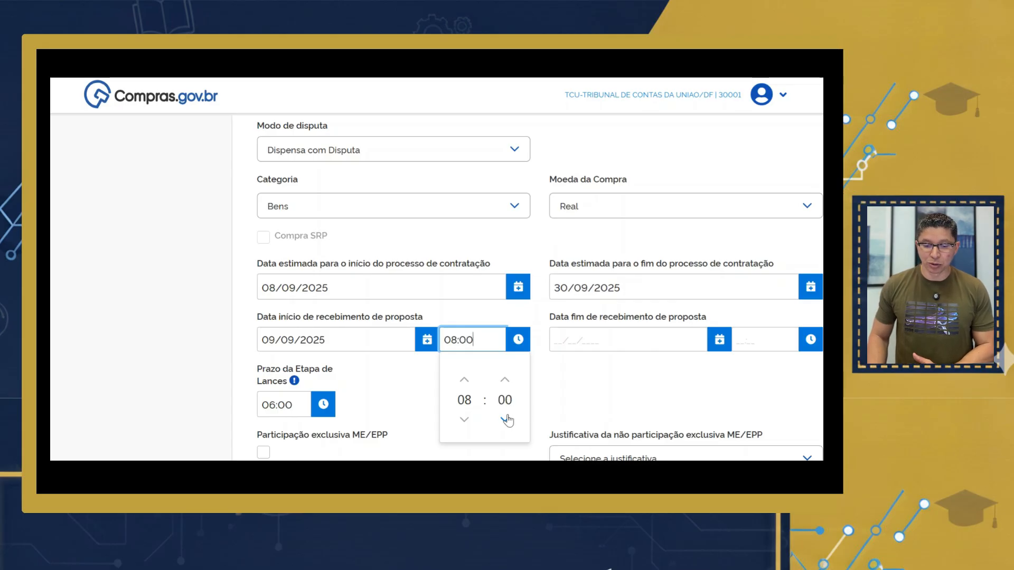
left_click(581, 385)
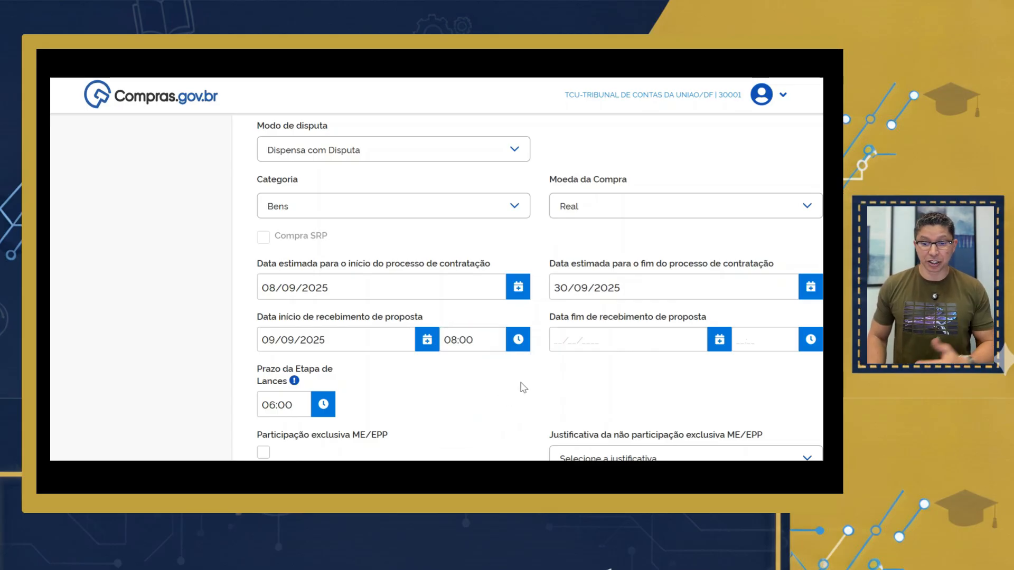
Set the Data fim de recebimento de proposta to 12/09/2025 at 08:00.
left_click(719, 339)
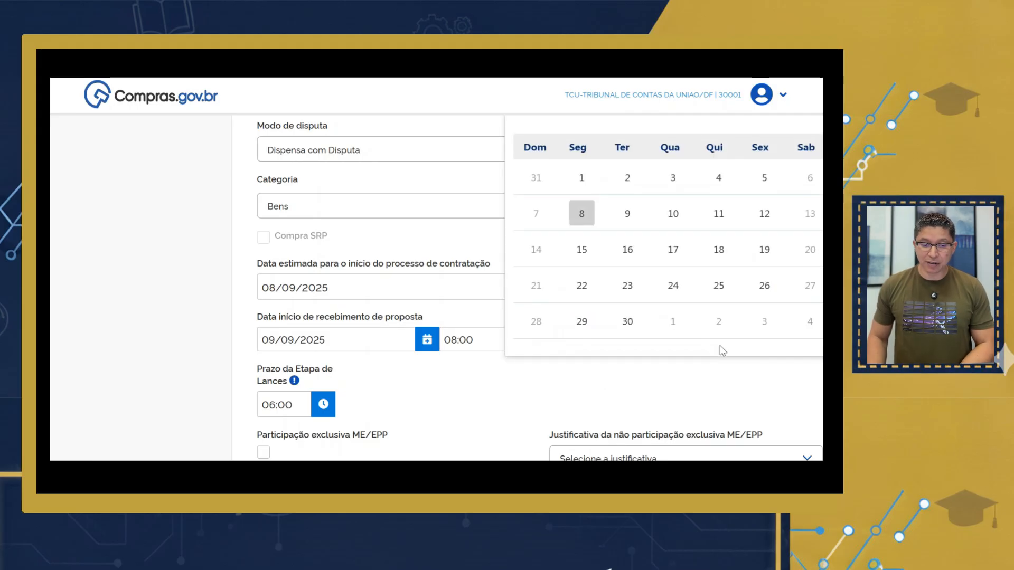
left_click(764, 214)
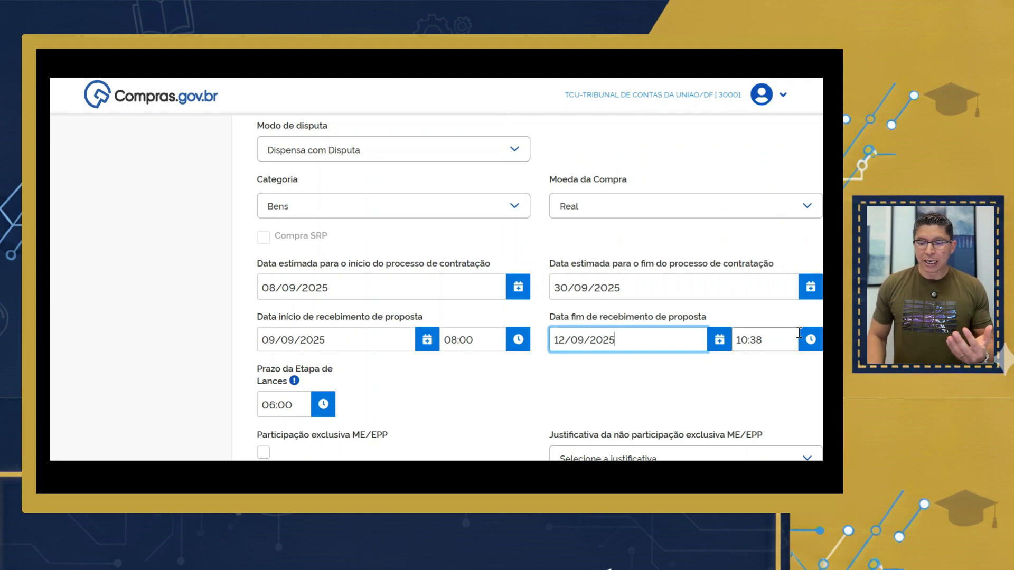
left_click(768, 342)
left_click(757, 419)
left_click(756, 419)
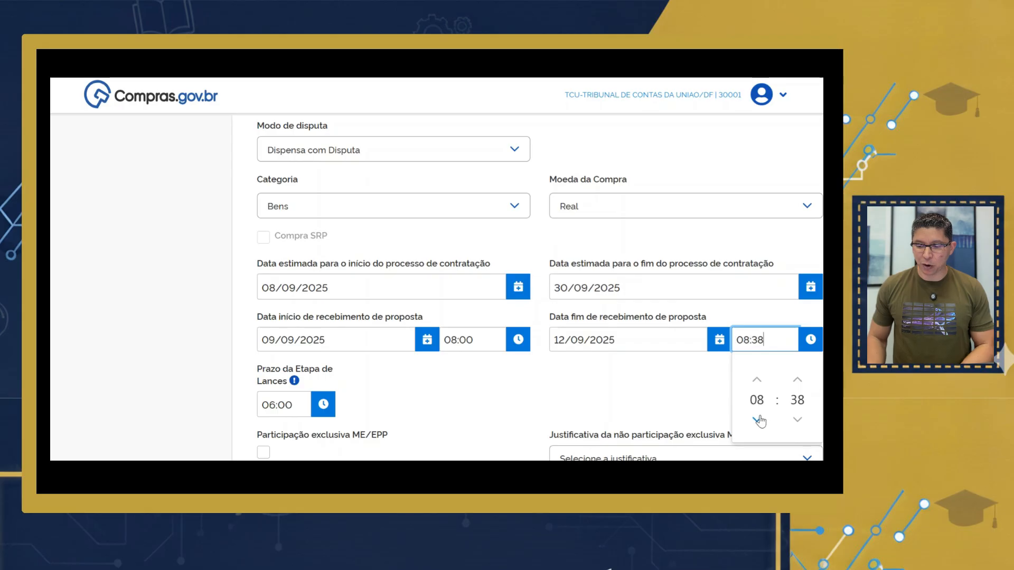
left_click(797, 419)
left_click(798, 419)
left_click(797, 420)
left_click(797, 420)
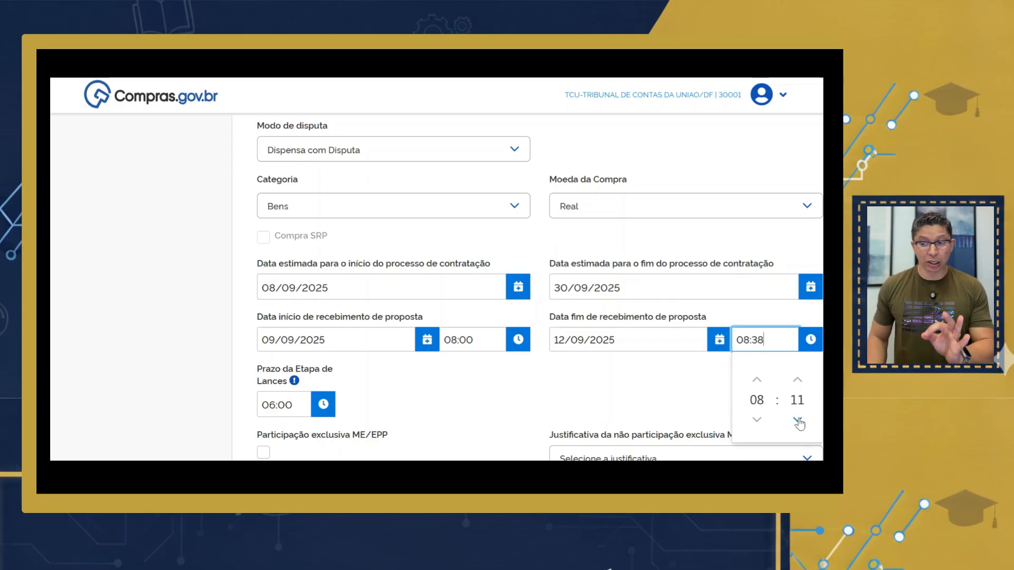
left_click(797, 419)
left_click(798, 420)
left_click(797, 420)
left_click(798, 420)
left_click(797, 420)
left_click(797, 420)
left_click(797, 420)
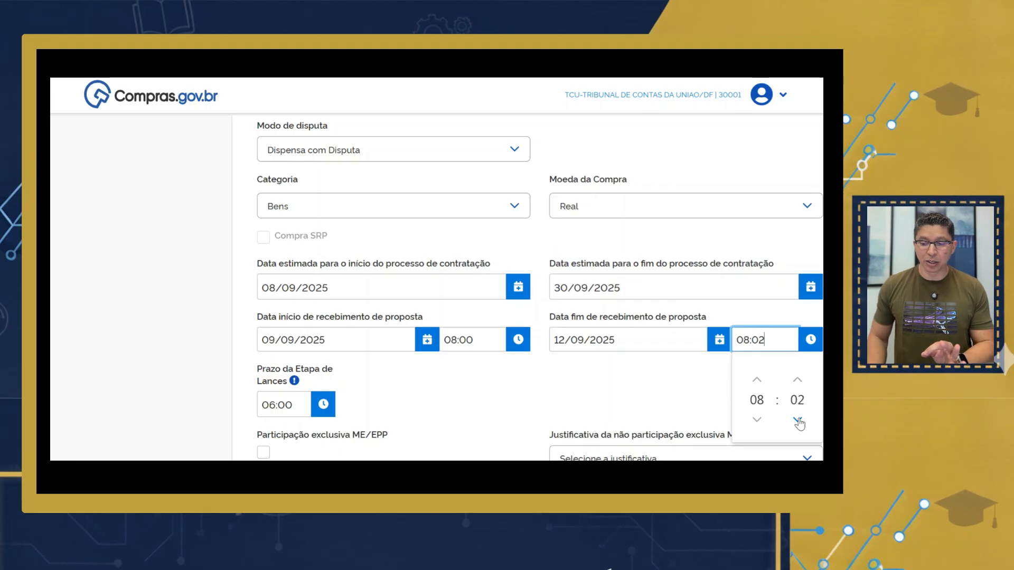
left_click(797, 419)
left_click(797, 420)
left_click(625, 410)
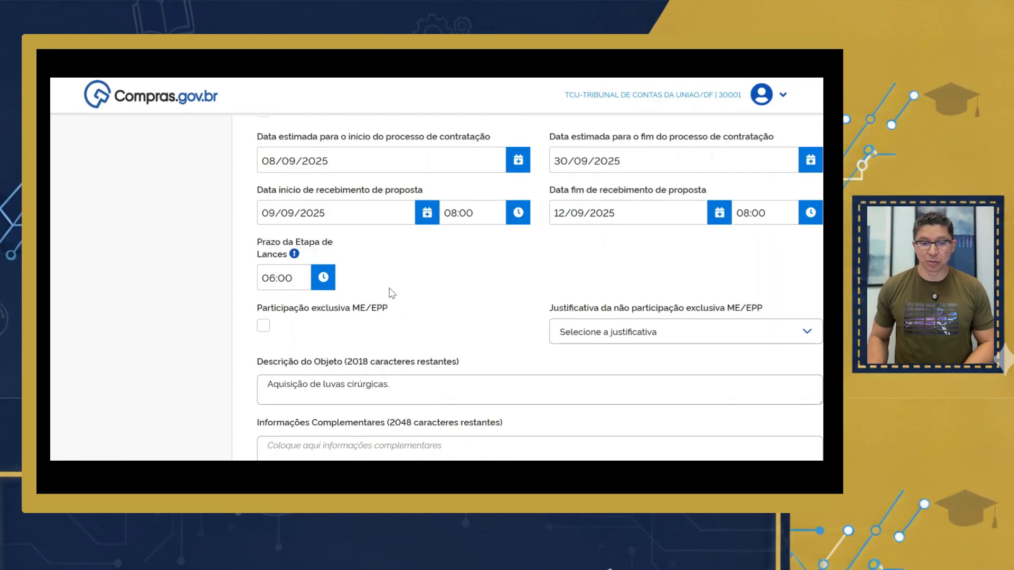
Check the justification options for non-exclusive participation and enable Participação exclusiva ME/EPP instead.
scroll(383, 285, "down", 1)
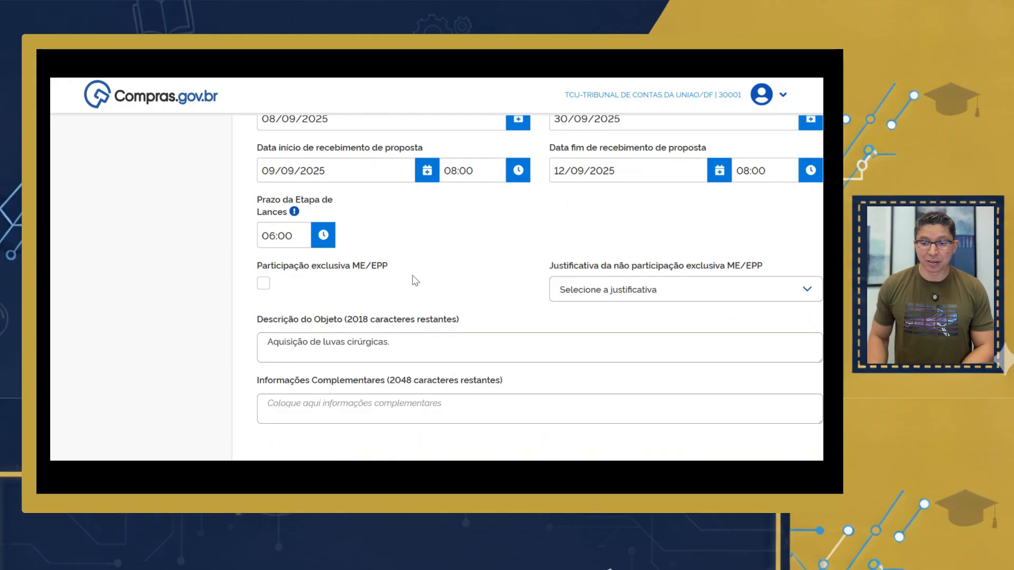
left_click(642, 289)
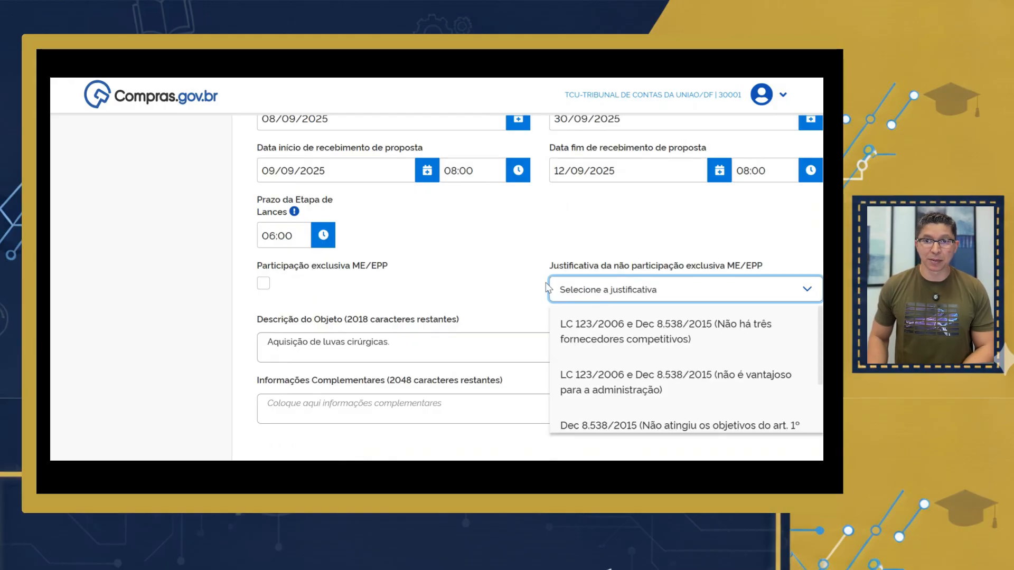
left_click(510, 279)
left_click(264, 285)
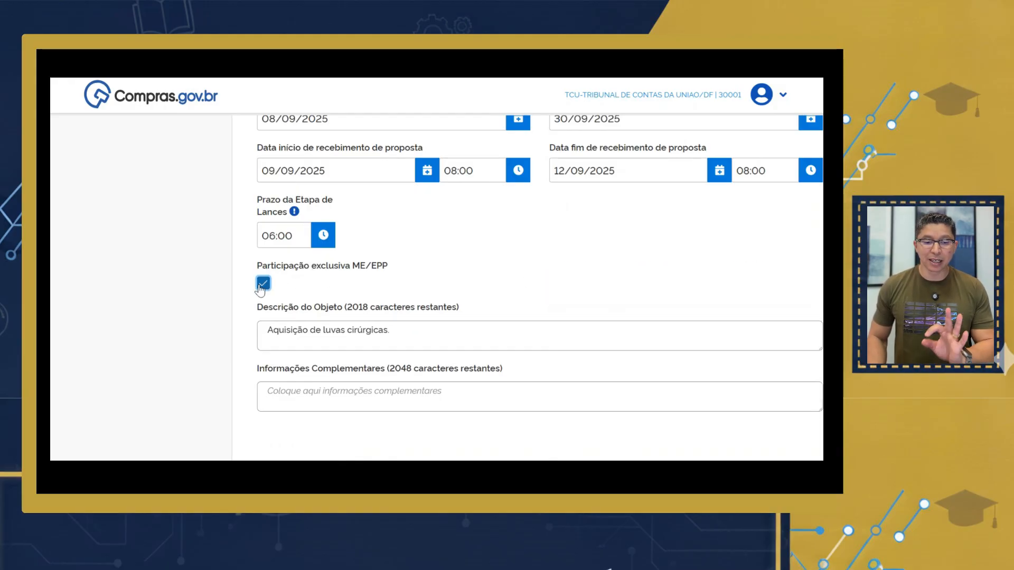
Go on to the Itens section of the contratação and open the Catálogo for adding an item.
scroll(400, 272, "down", 3)
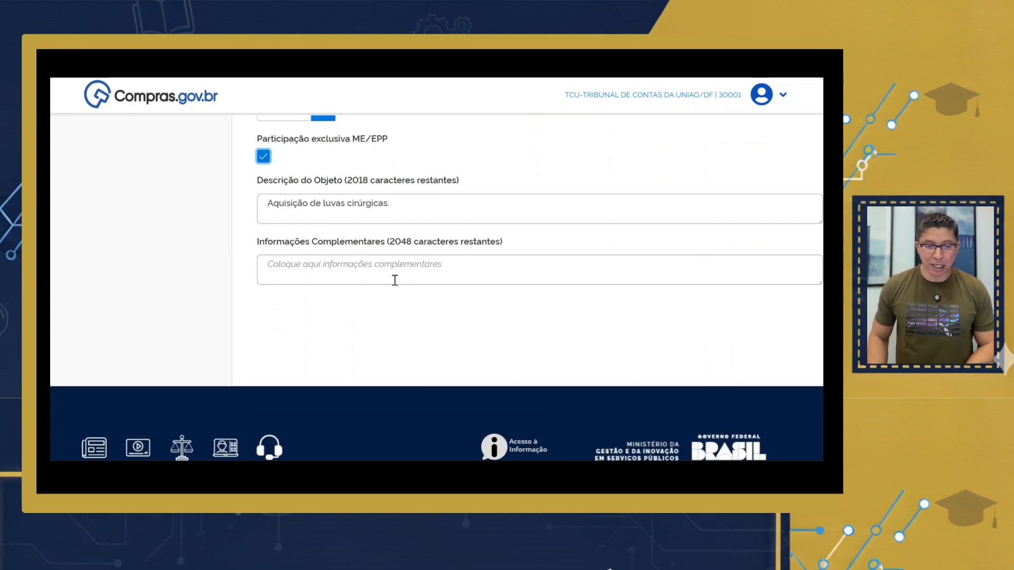
scroll(395, 280, "up", 7)
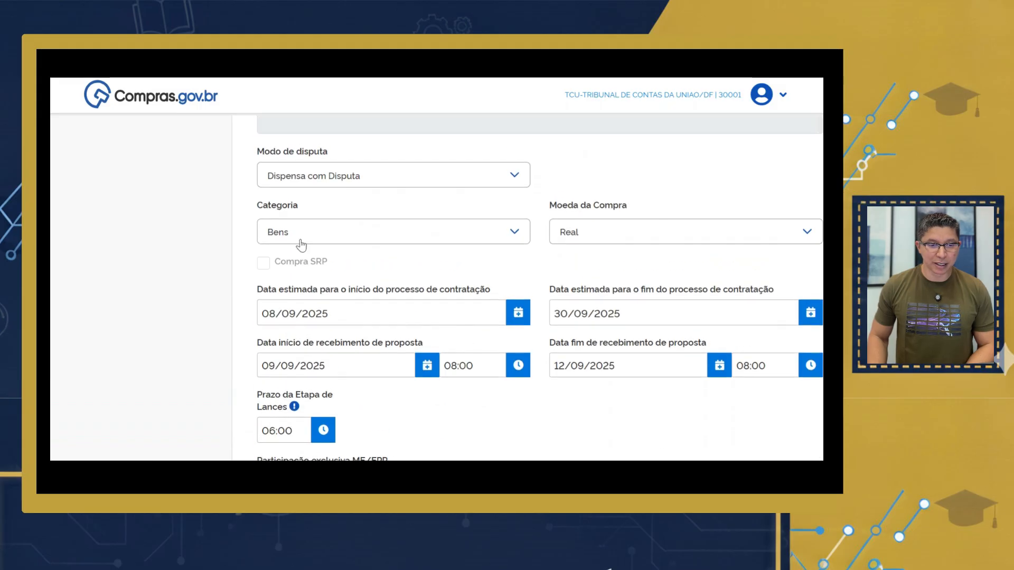
scroll(301, 244, "up", 2)
scroll(216, 238, "up", 3)
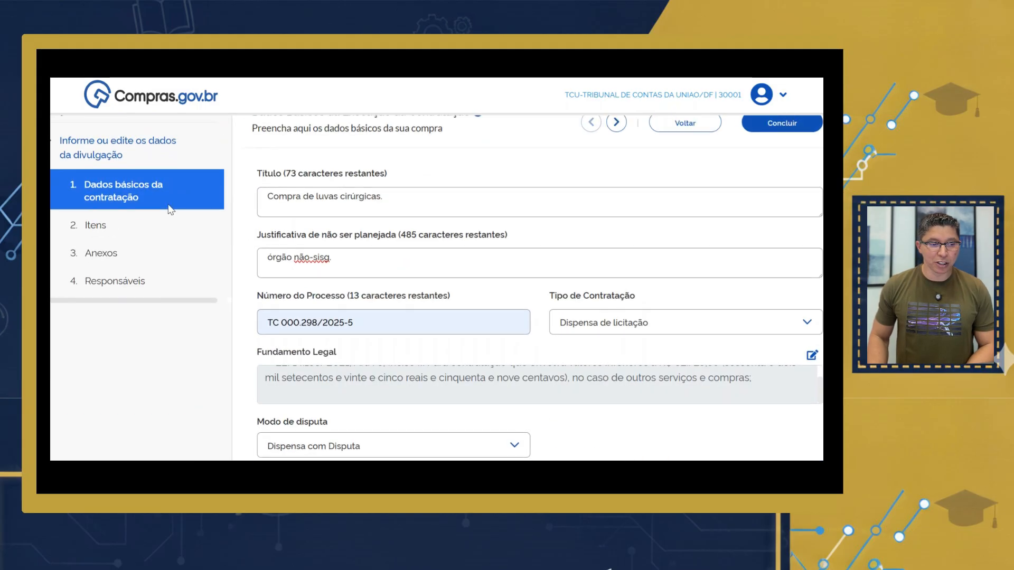
left_click(95, 226)
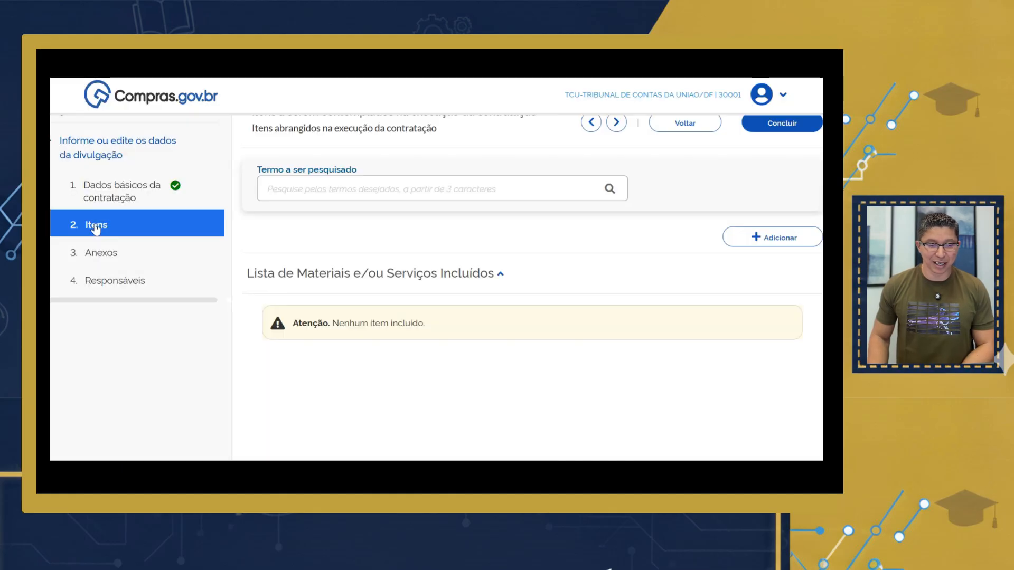
left_click(768, 243)
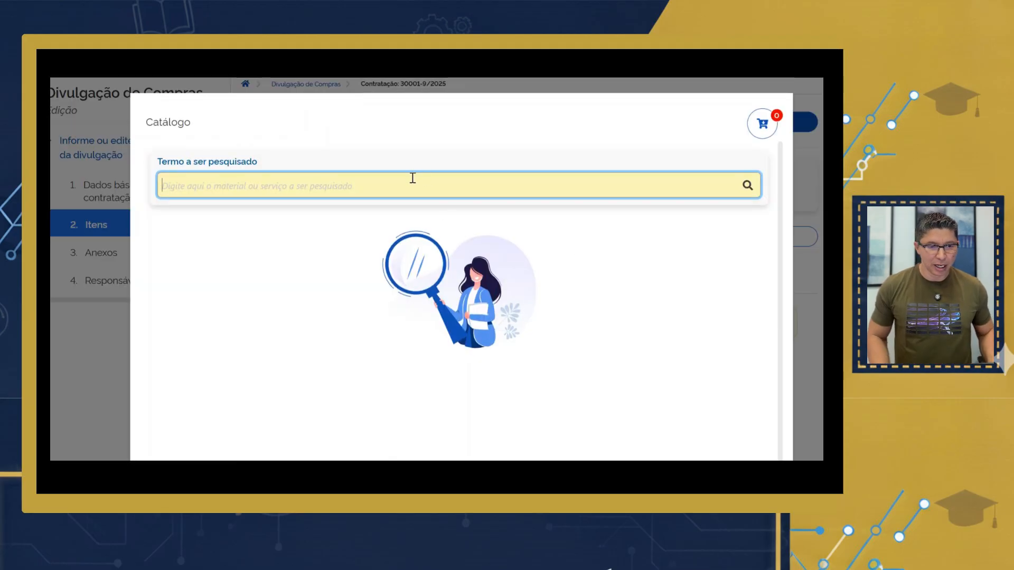
Search the catalogue for "luva cirúrgica" and choose the Luva cirúrgica material suggestion.
type("cir")
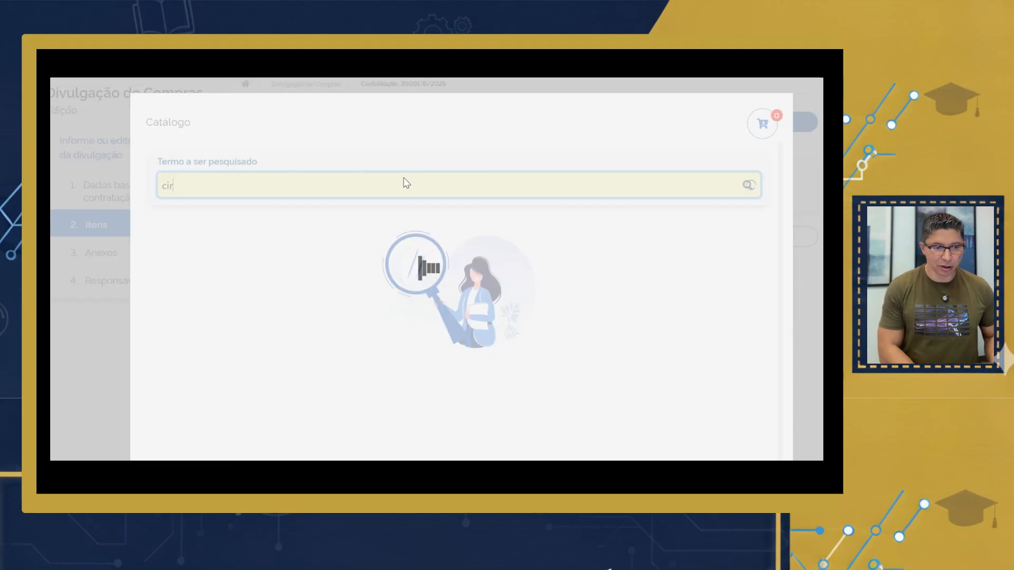
type("l")
type("uva ci")
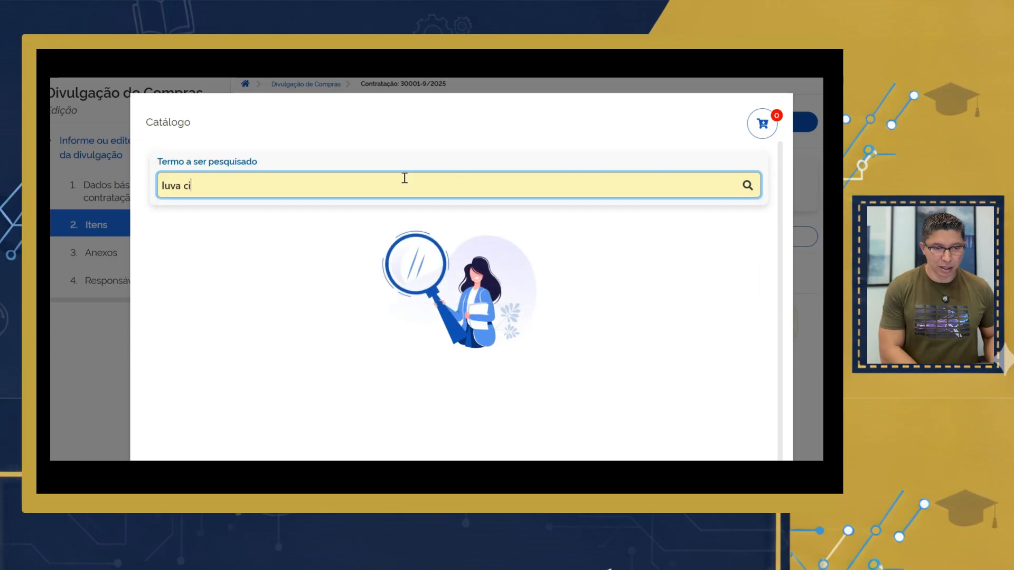
type("rúrgic")
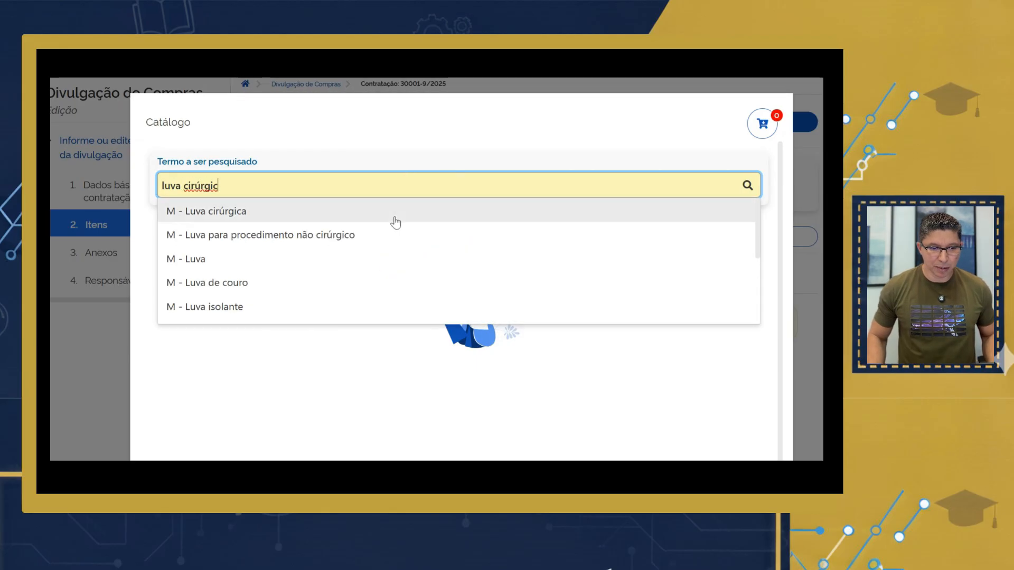
left_click(314, 210)
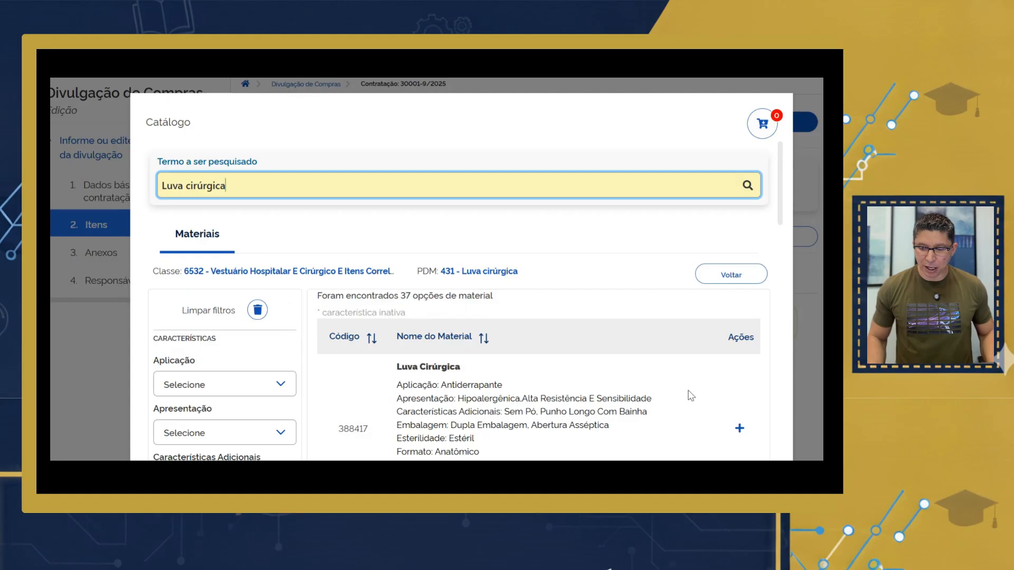
Add Luva Cirúrgica material 388417 to the cart with Par as supply unit and a Valor Unitário of R$ 3,0000.
scroll(691, 396, "down", 1)
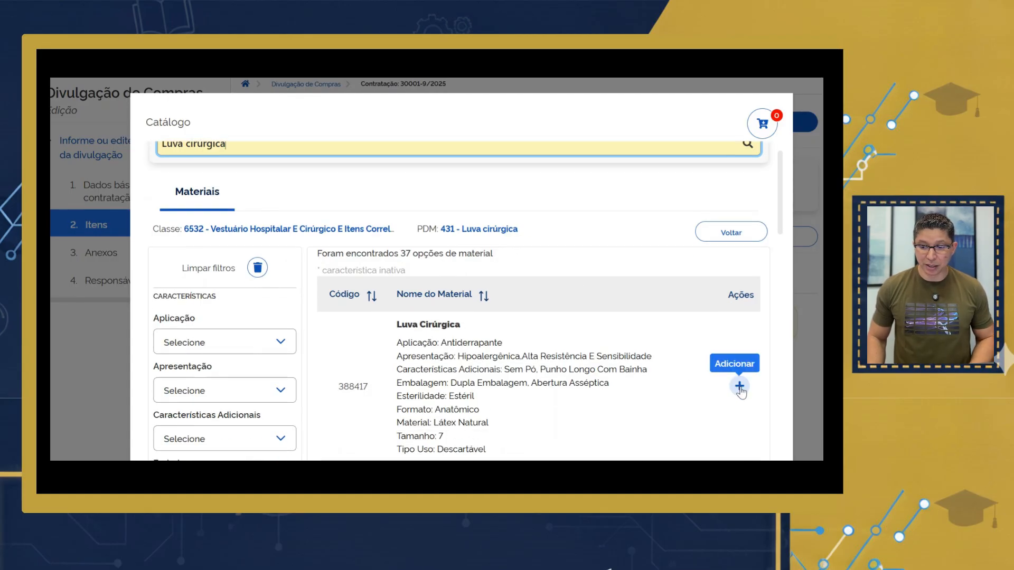
left_click(740, 387)
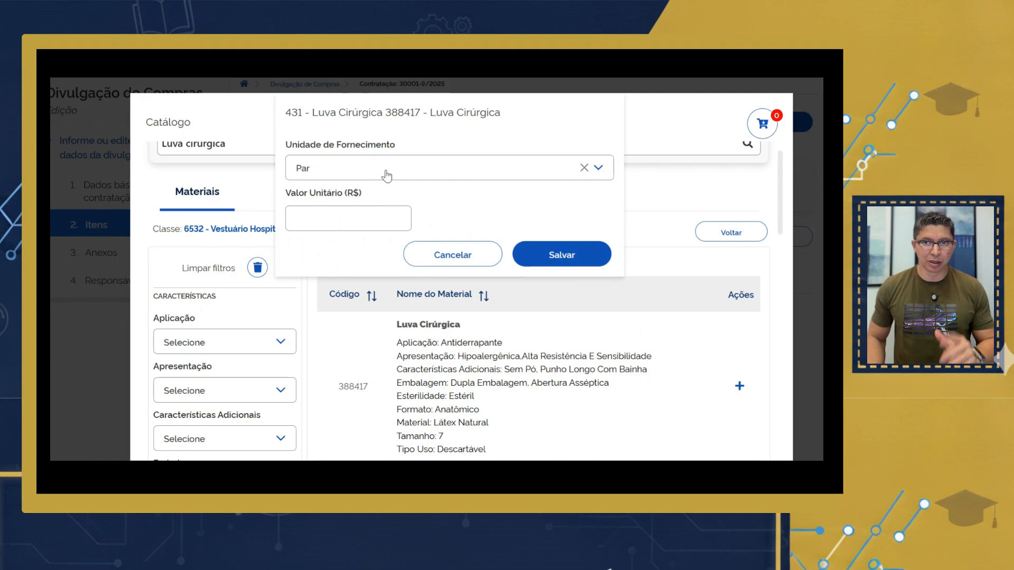
left_click(348, 218)
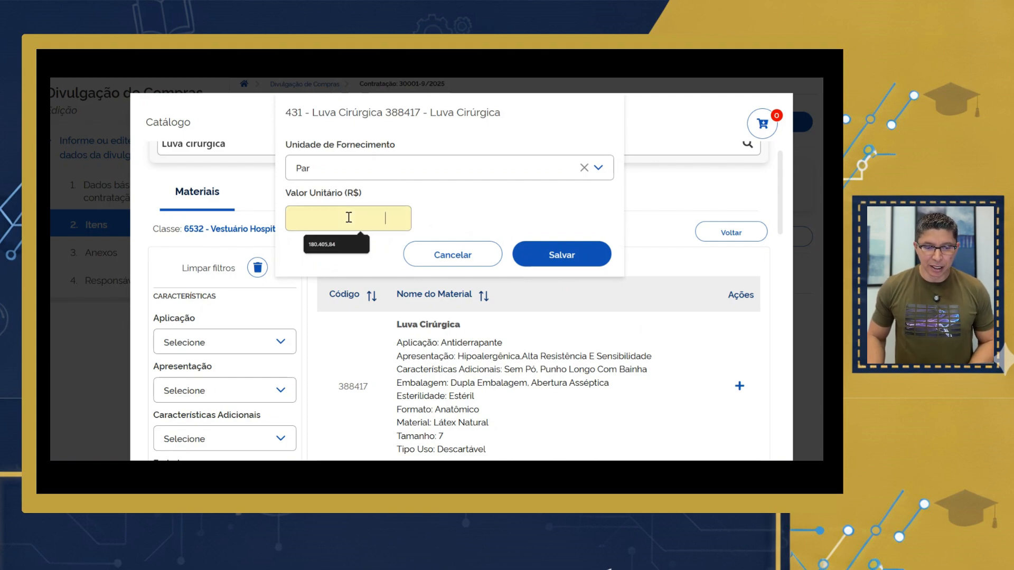
type("3")
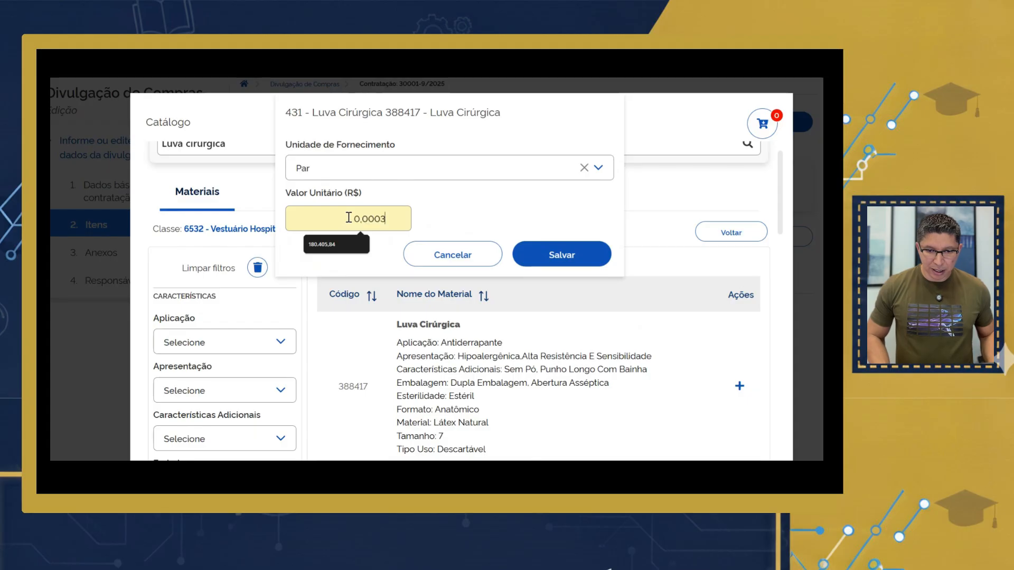
left_click(584, 265)
Open the catalogue cart and include all of its items in the contratação, confirming the inclusion.
scroll(648, 254, "up", 1)
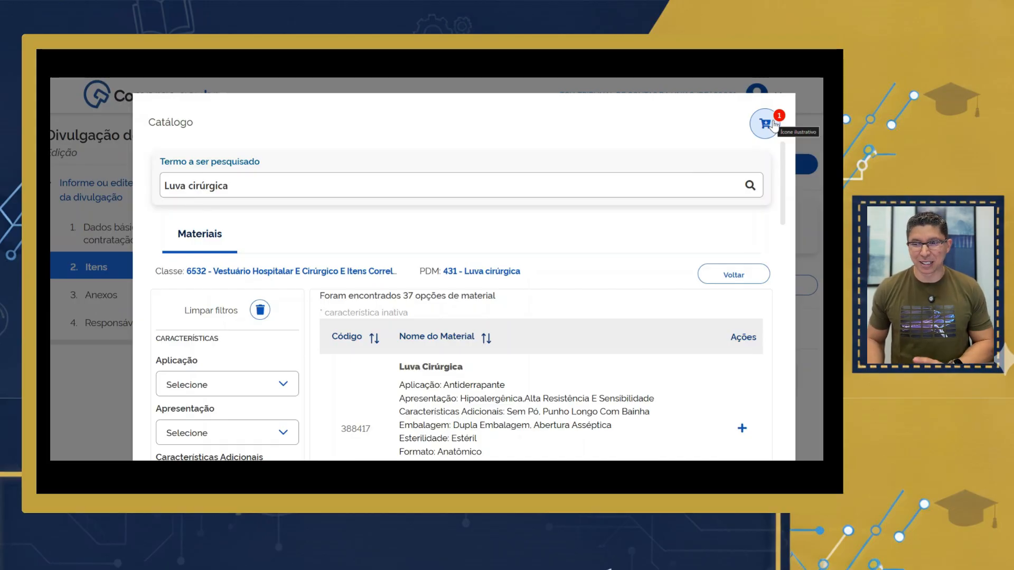
left_click(773, 124)
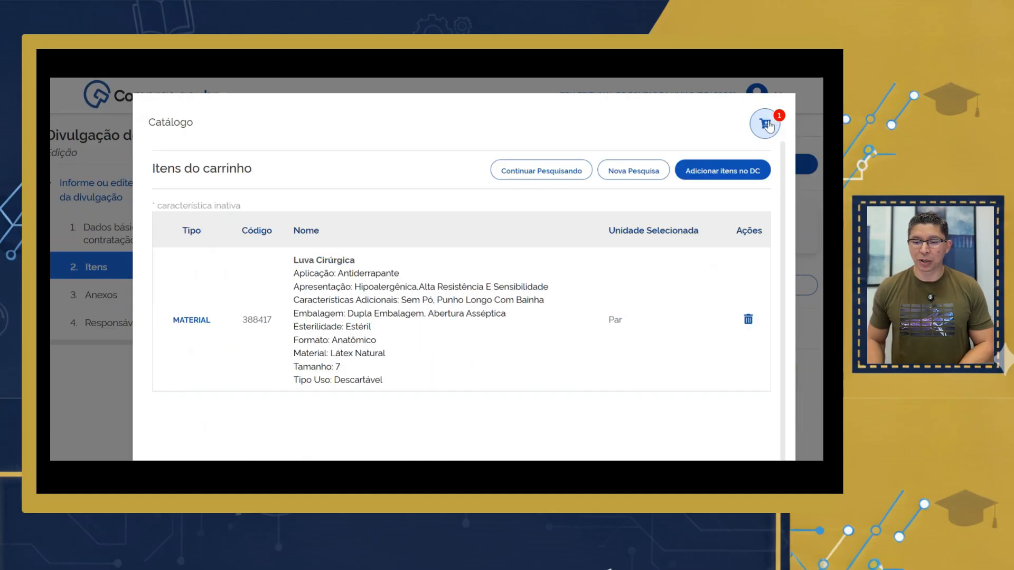
scroll(692, 269, "down", 1)
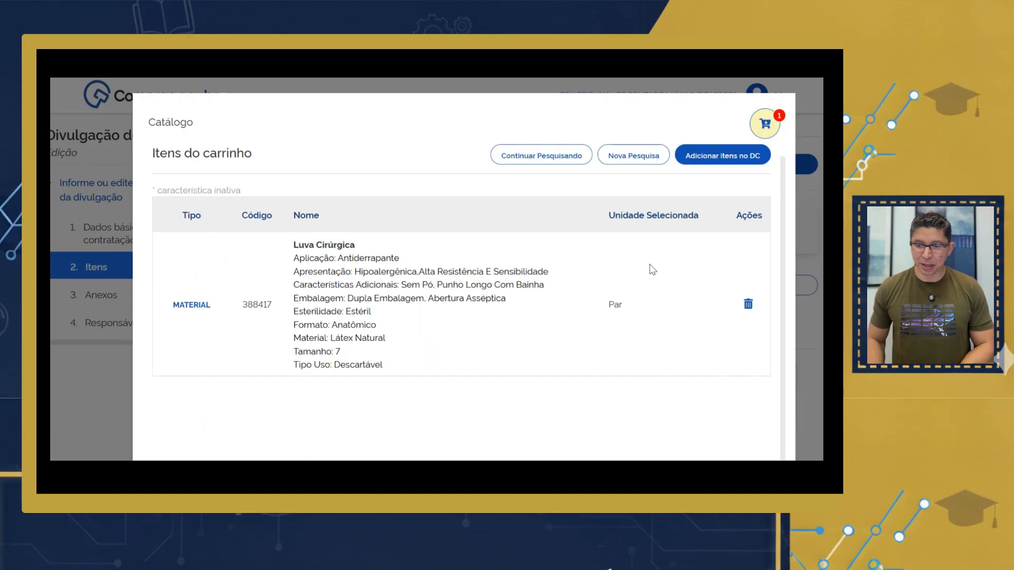
left_click(736, 159)
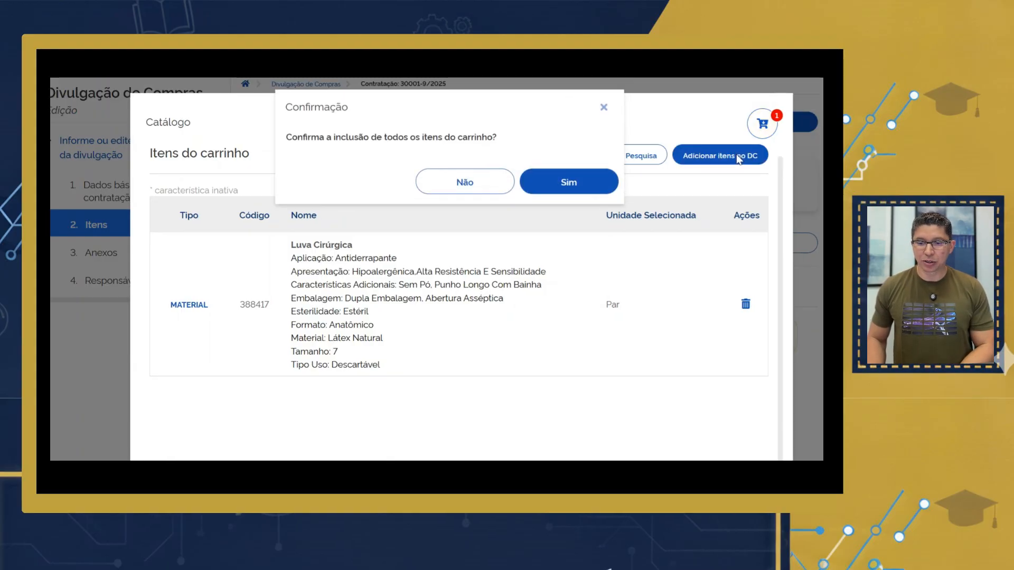
left_click(569, 186)
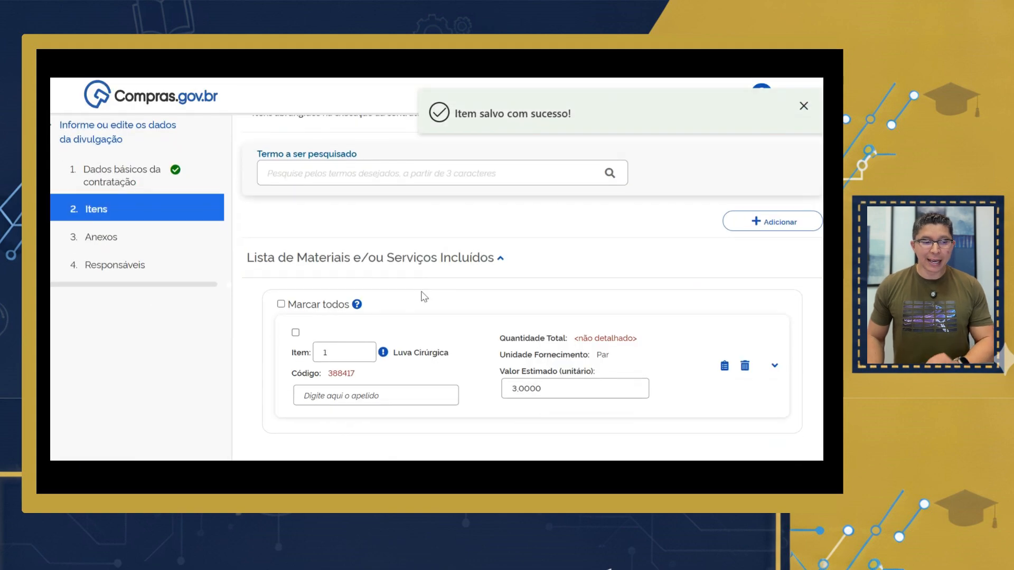
Expand the Luva Cirúrgica item's details and set its Critério de Julgamento to Menor Preço.
scroll(424, 297, "down", 1)
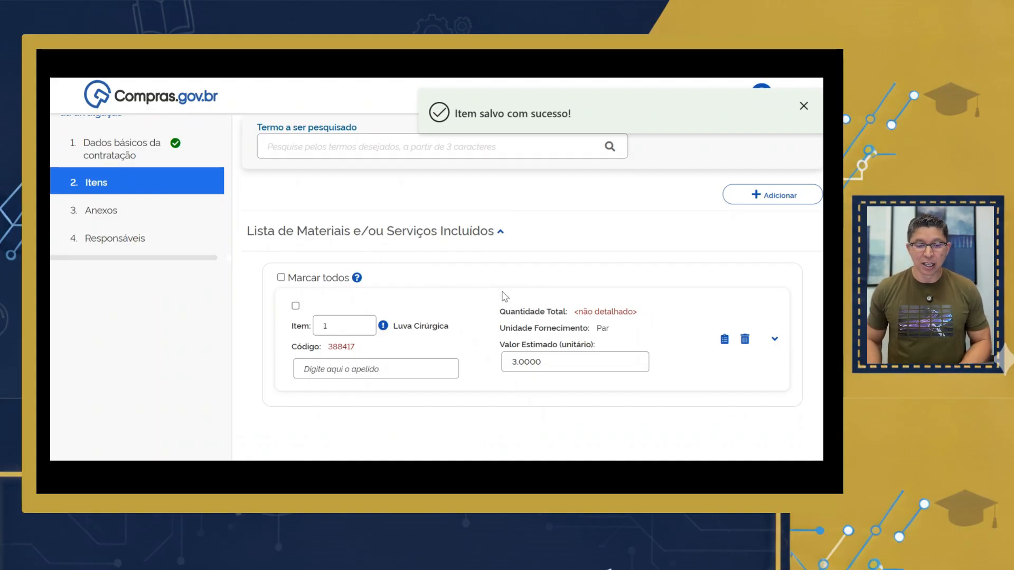
scroll(503, 291, "down", 2)
scroll(487, 288, "down", 2)
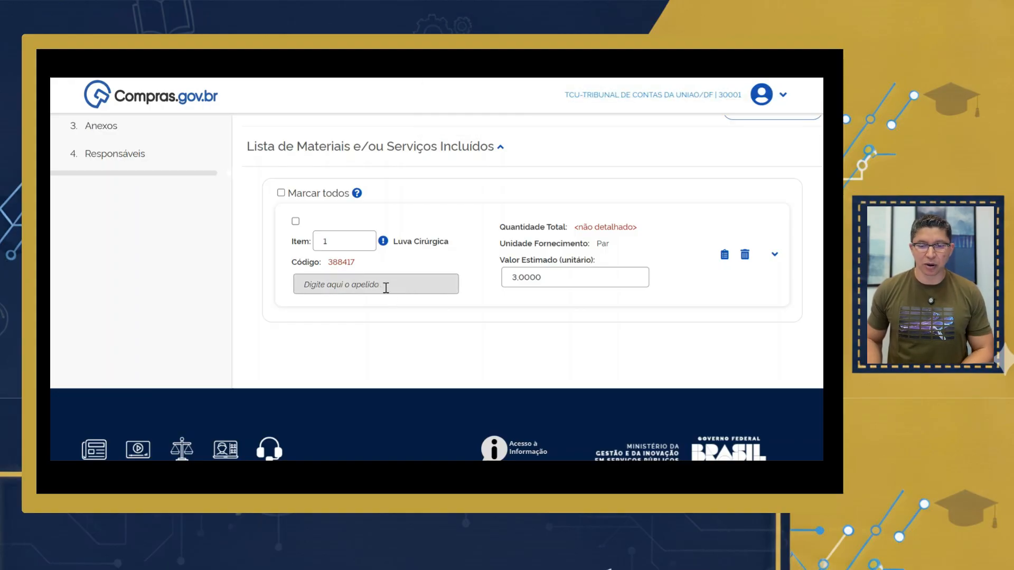
left_click(774, 255)
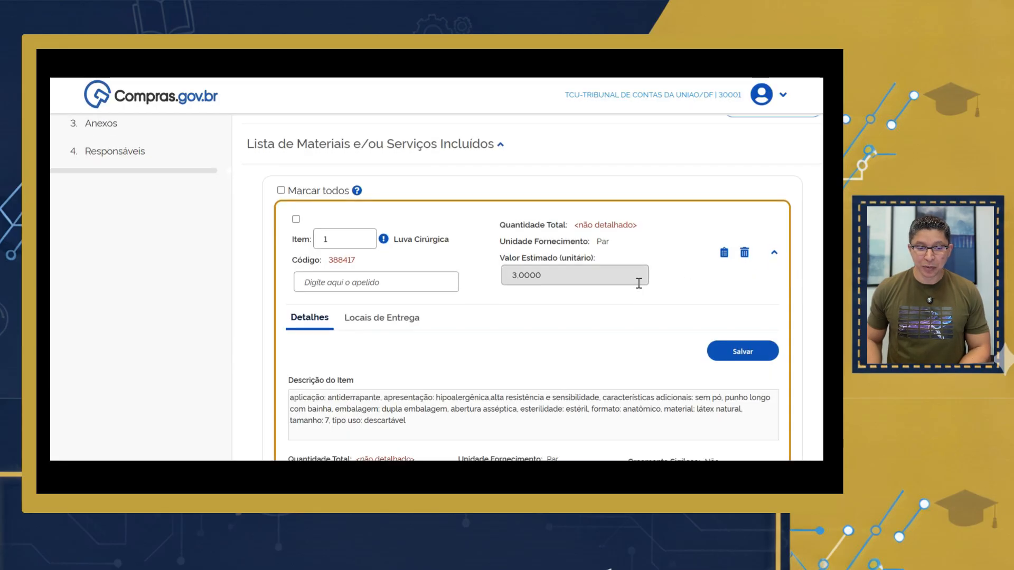
scroll(638, 283, "down", 3)
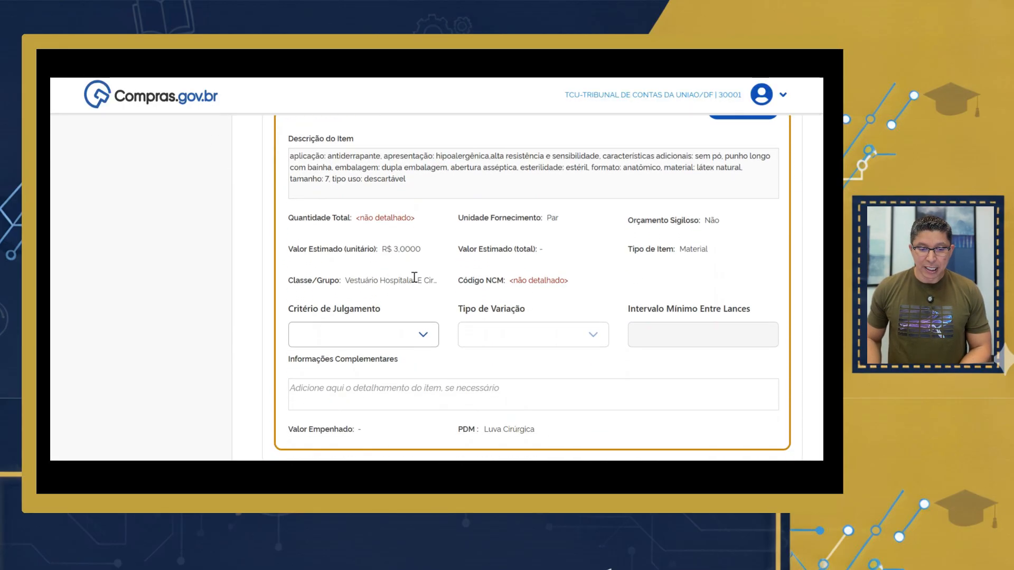
left_click(376, 325)
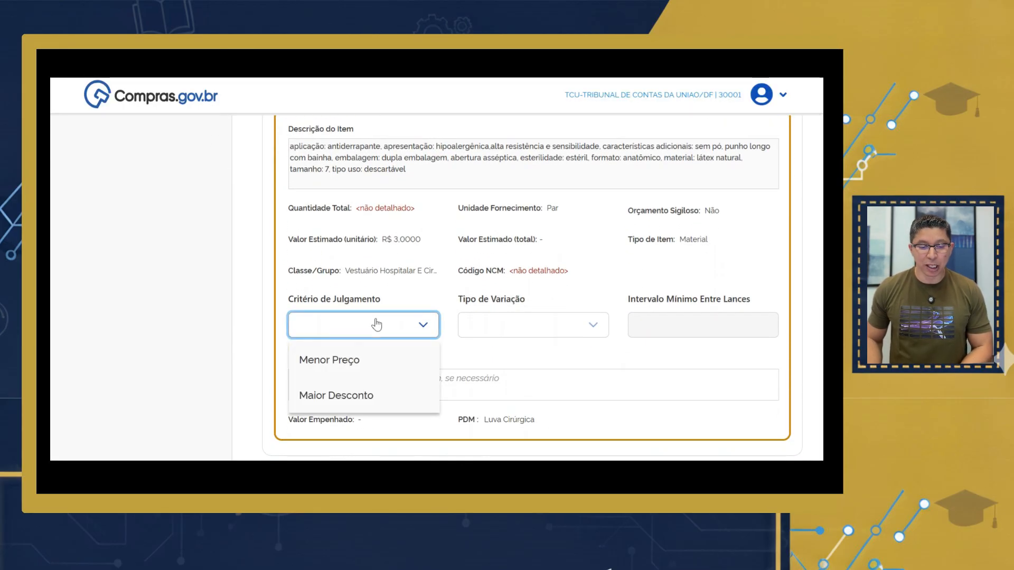
left_click(350, 370)
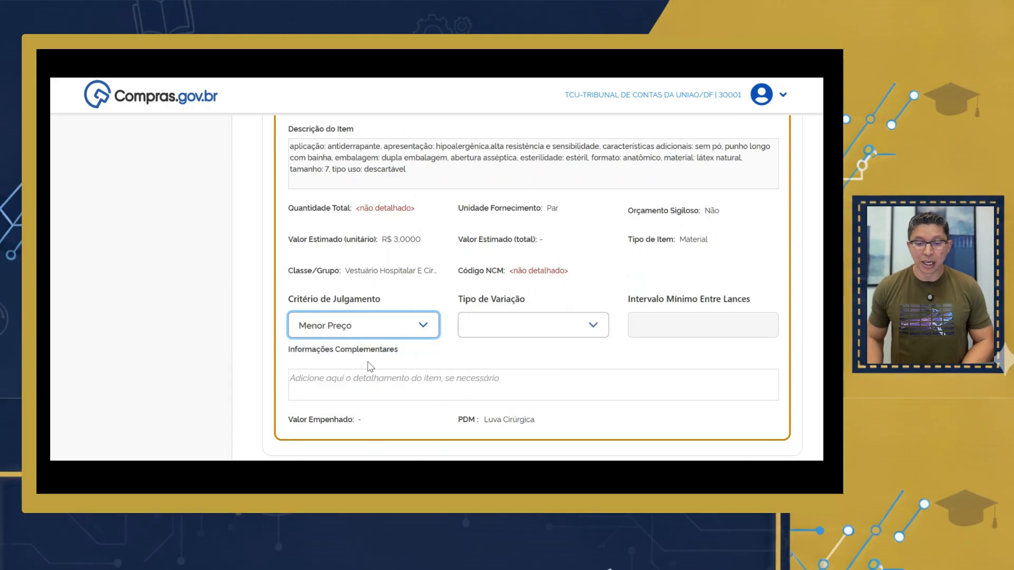
Set the item's Tipo de Variação to Monetário and its Intervalo Mínimo Entre Lances to R$ 0,0100.
left_click(558, 325)
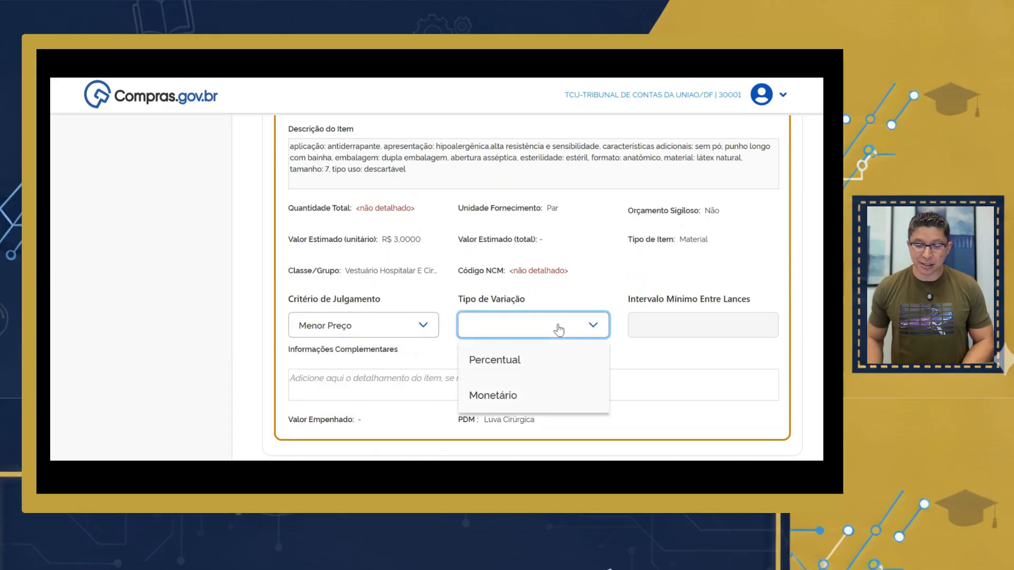
left_click(501, 397)
left_click(640, 326)
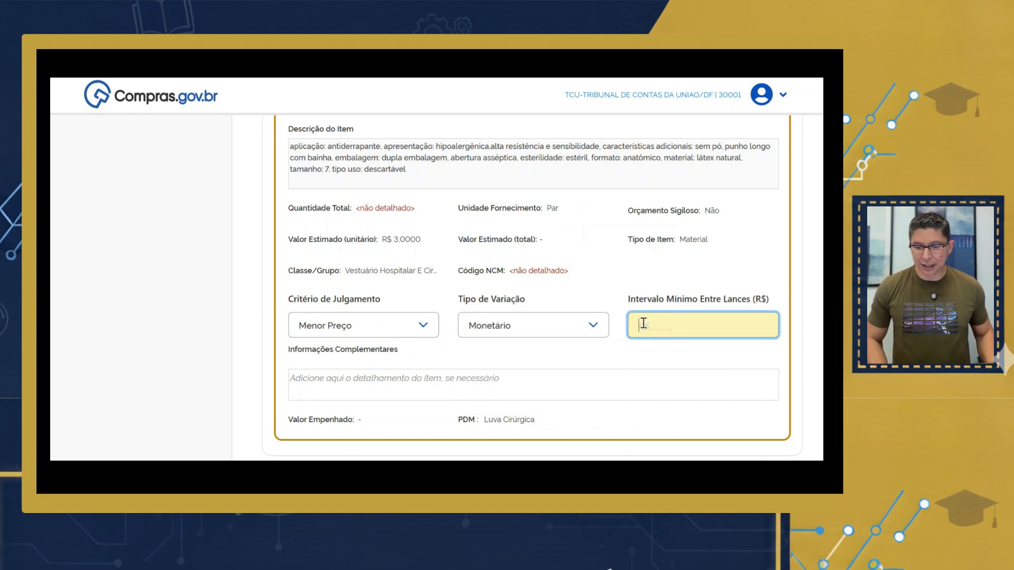
type("0,")
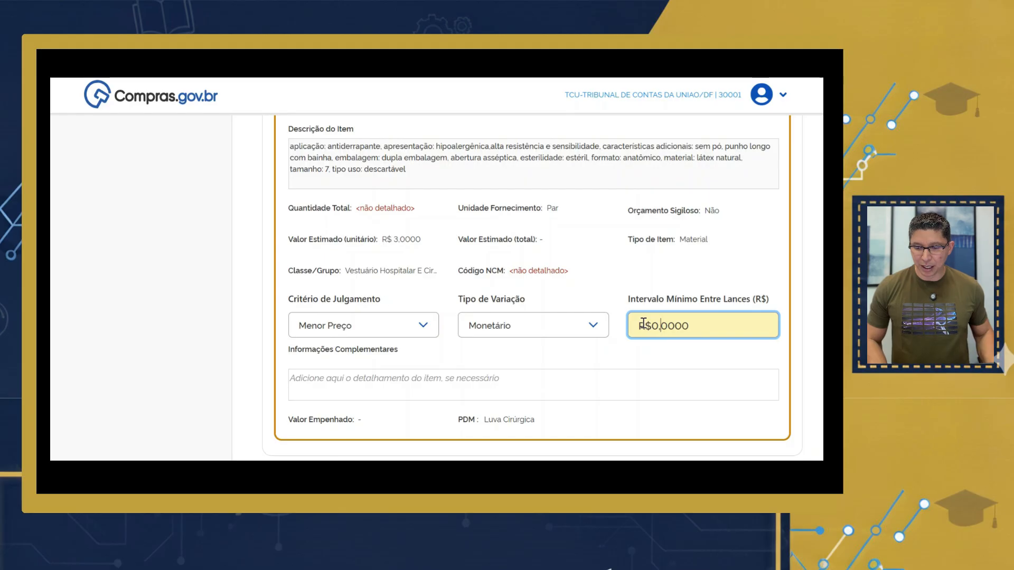
type("01")
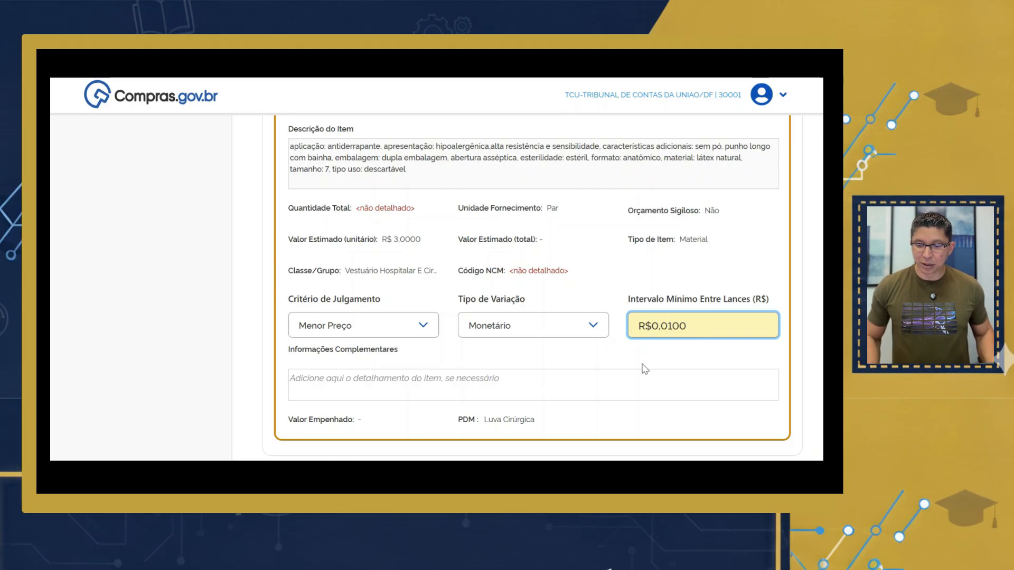
left_click(614, 363)
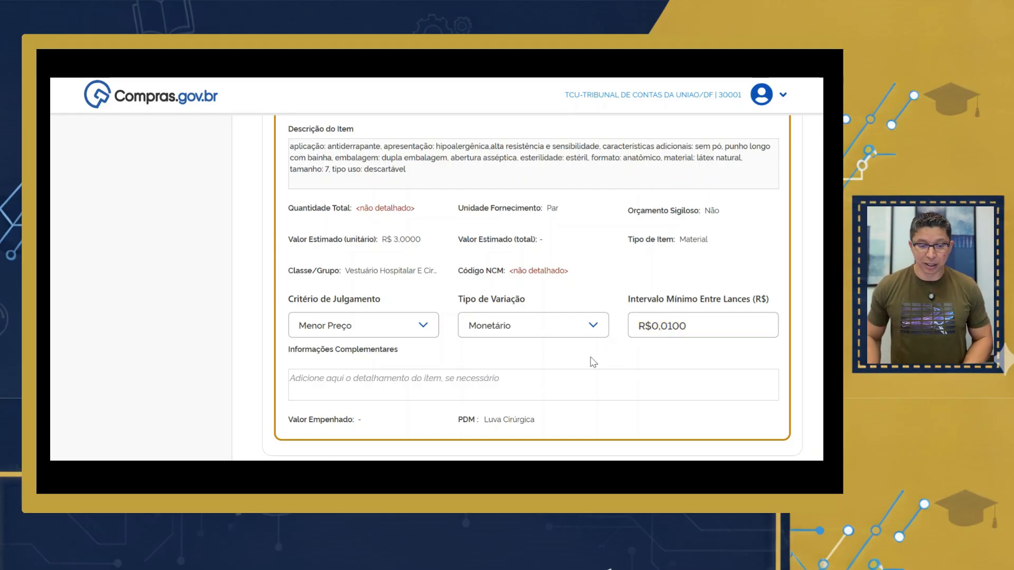
Review the item's remaining detail fields, leaving Informações Complementares blank, and save the item.
scroll(554, 352, "down", 1)
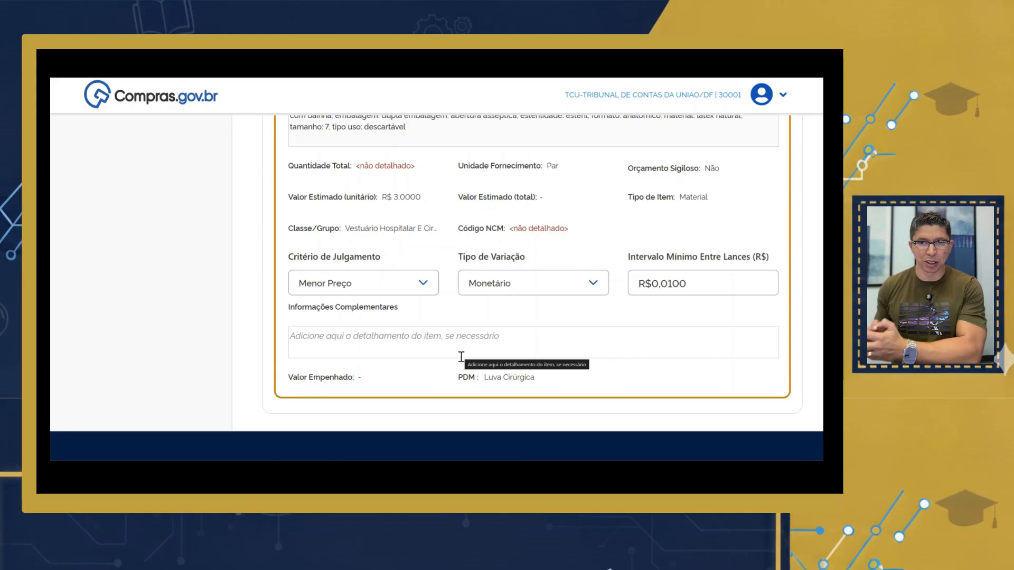
scroll(461, 357, "down", 1)
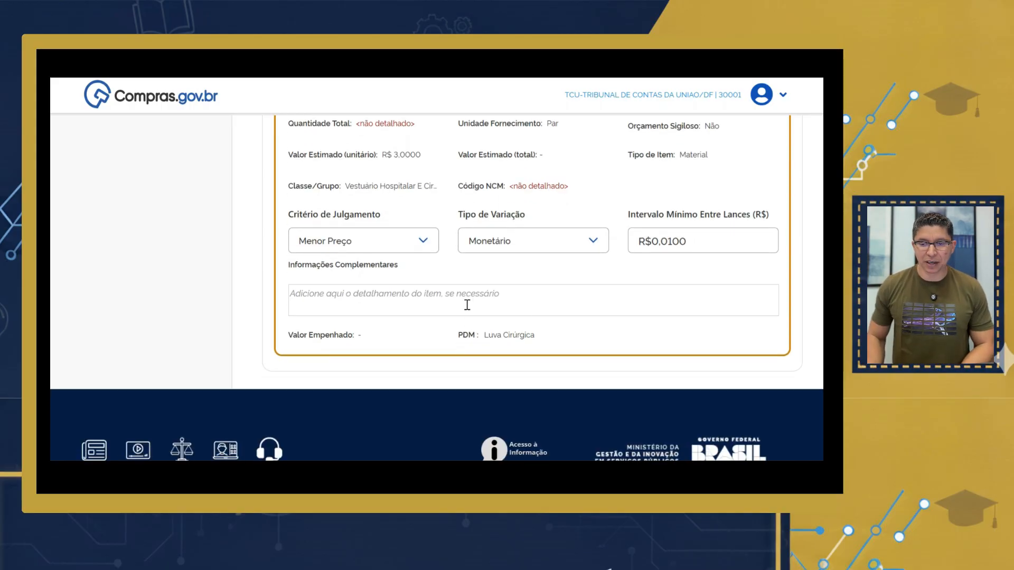
scroll(467, 304, "up", 2)
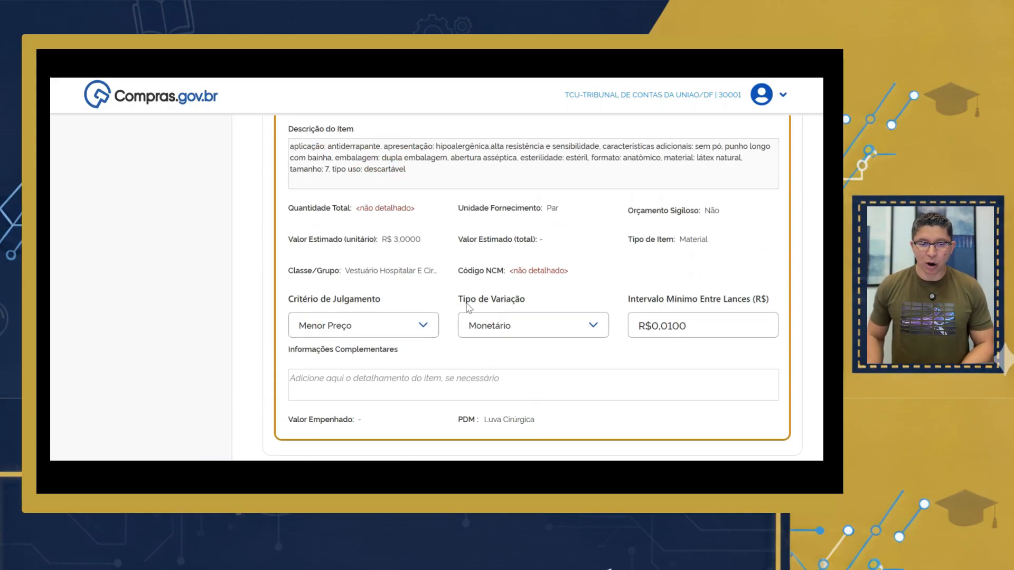
scroll(467, 306, "up", 2)
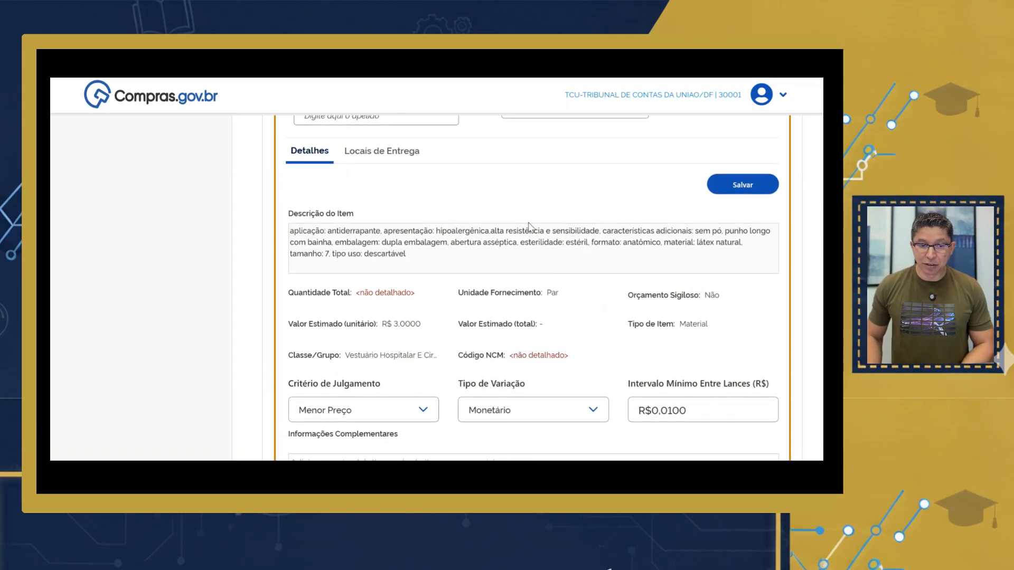
left_click(754, 189)
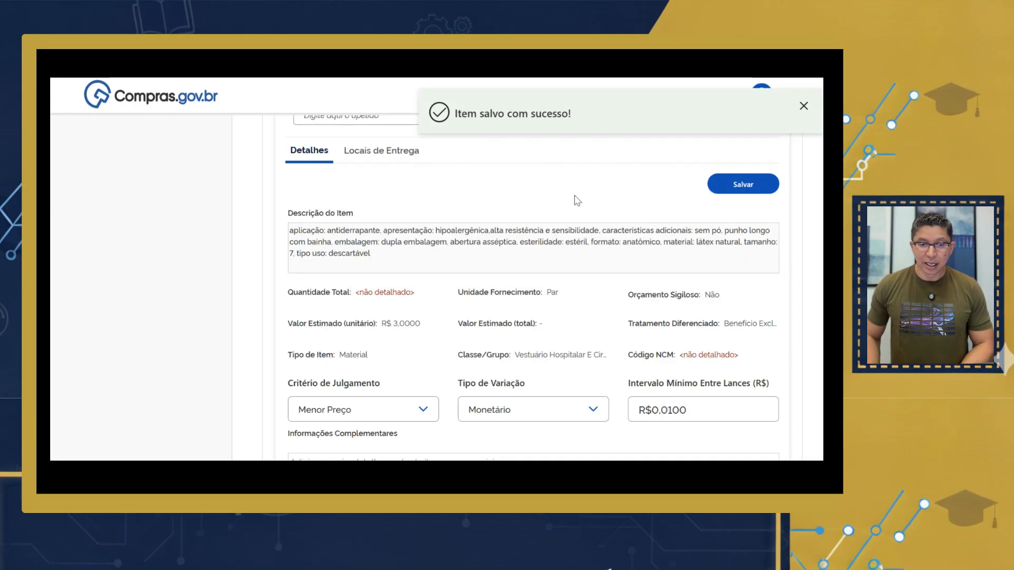
Add a Local de Entrega to the item using the prefilled UASG and address, with a quantity of 10.000, and save it.
left_click(397, 156)
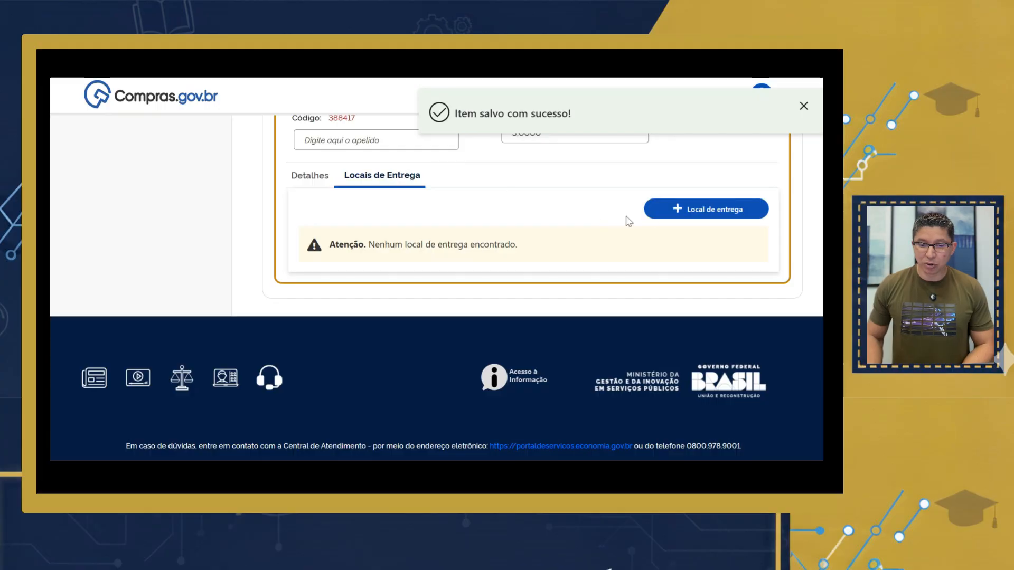
left_click(692, 217)
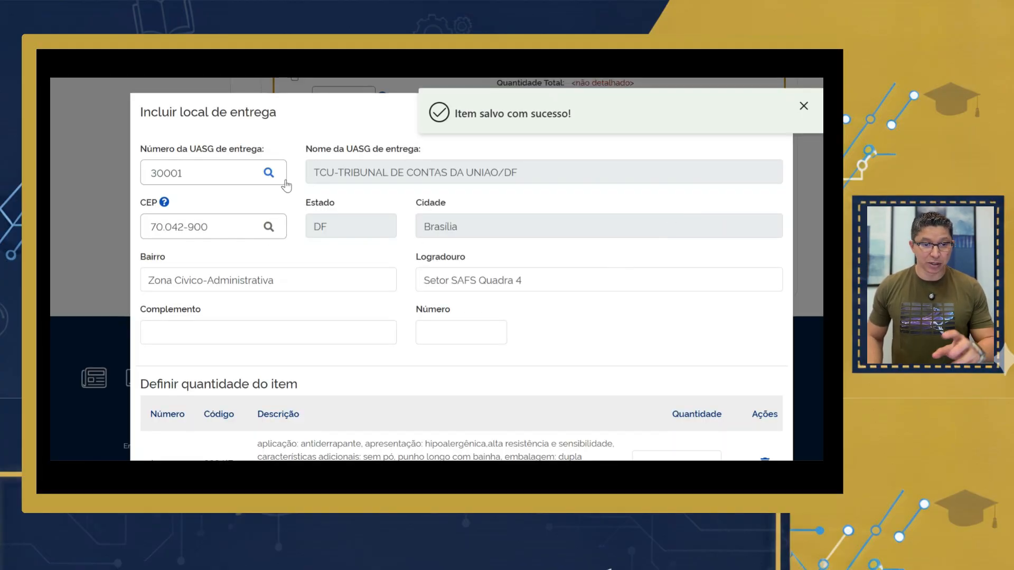
scroll(289, 250, "down", 3)
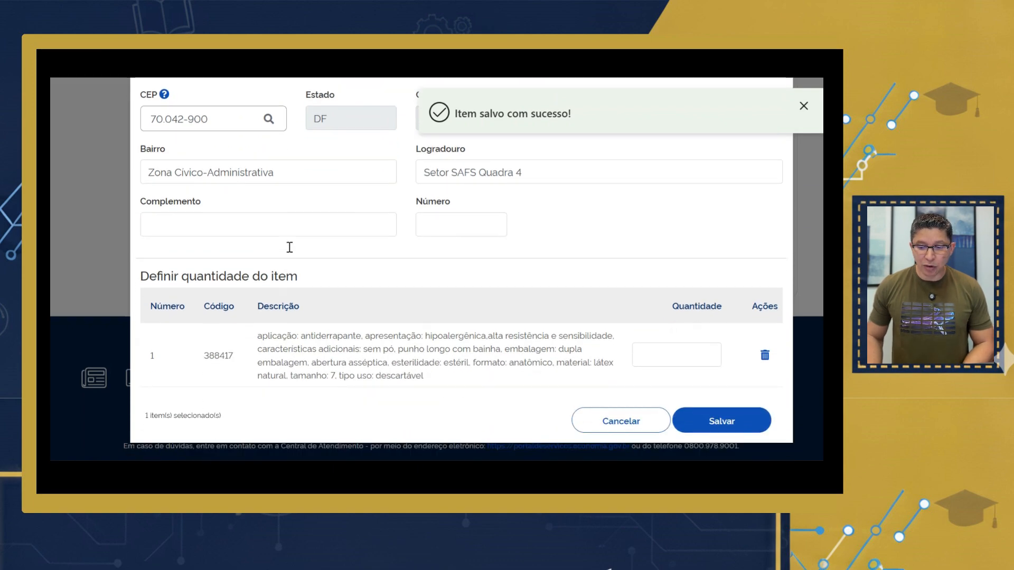
left_click(656, 350)
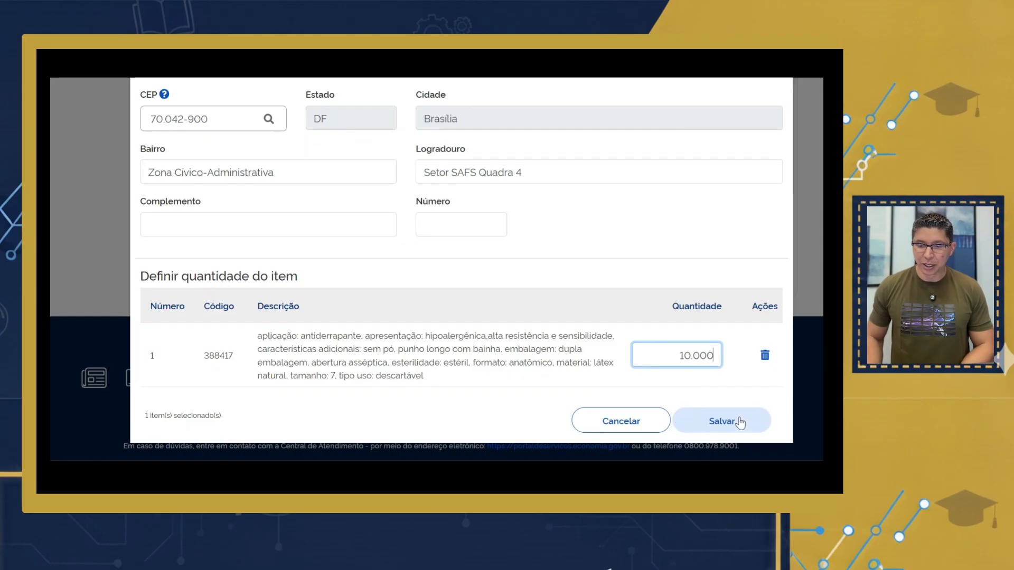
left_click(739, 422)
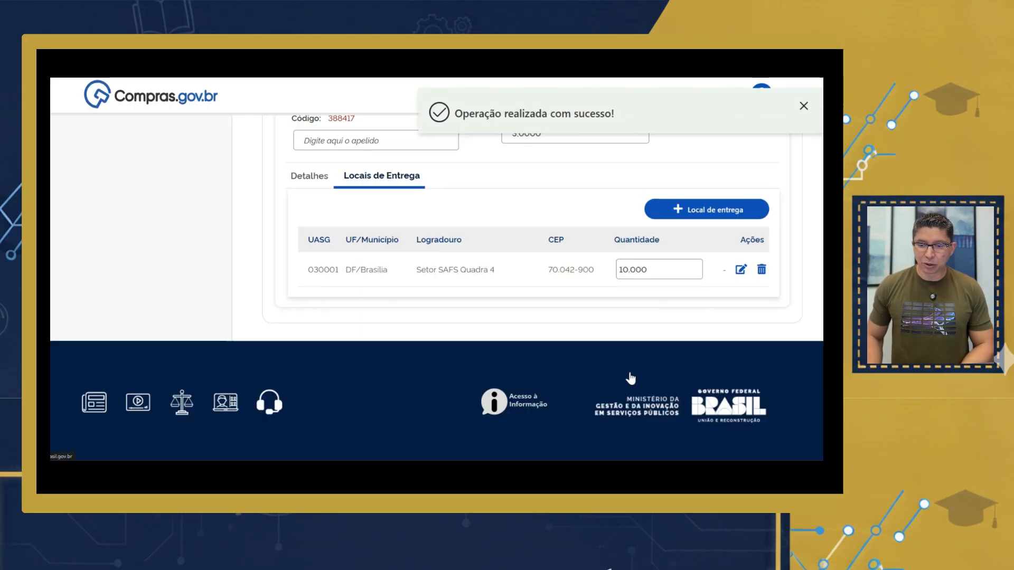
Return to the Luva Cirúrgica item's Detalhes to check its total quantity and estimated value.
scroll(469, 283, "up", 2)
left_click(304, 263)
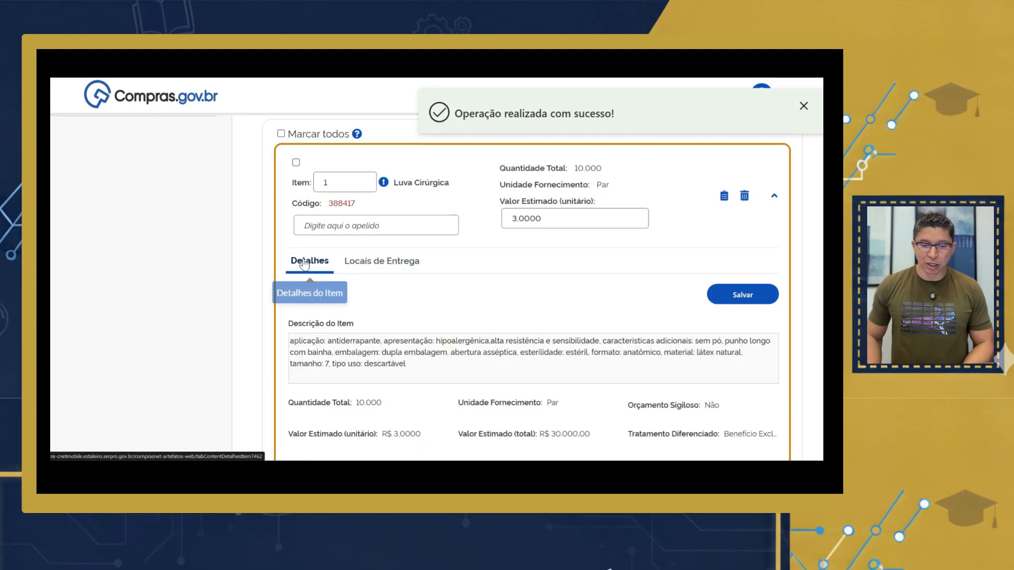
Check the delivery location and quantity registered under the Luva Cirúrgica item's Locais de Entrega.
left_click(391, 261)
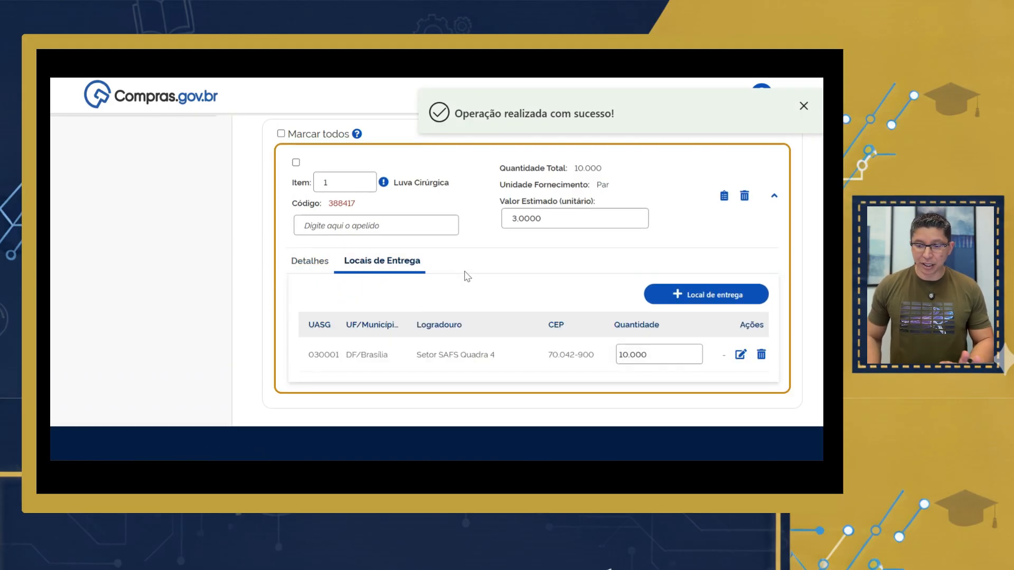
scroll(467, 277, "up", 2)
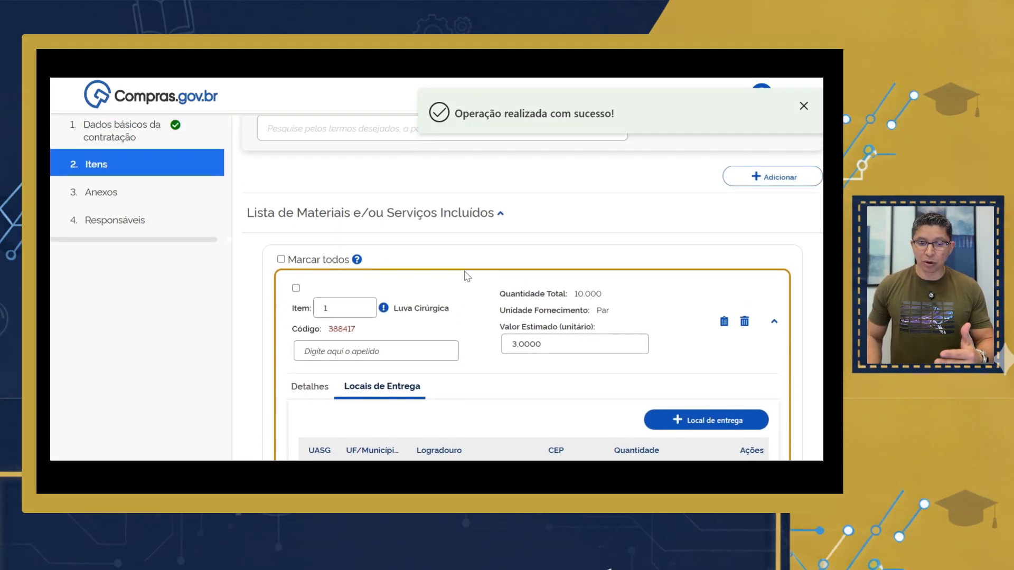
scroll(651, 222, "up", 3)
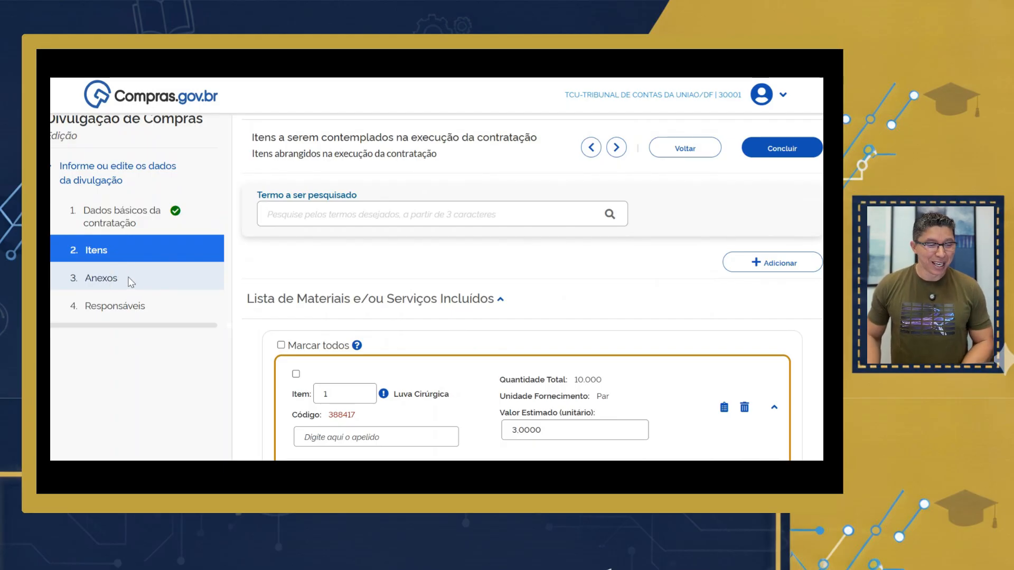
In Anexos, attach the file classificacao_pregao_90043_2025_formatado.docx with the Tipo do artefato Aviso de Contratação Direta.
left_click(91, 280)
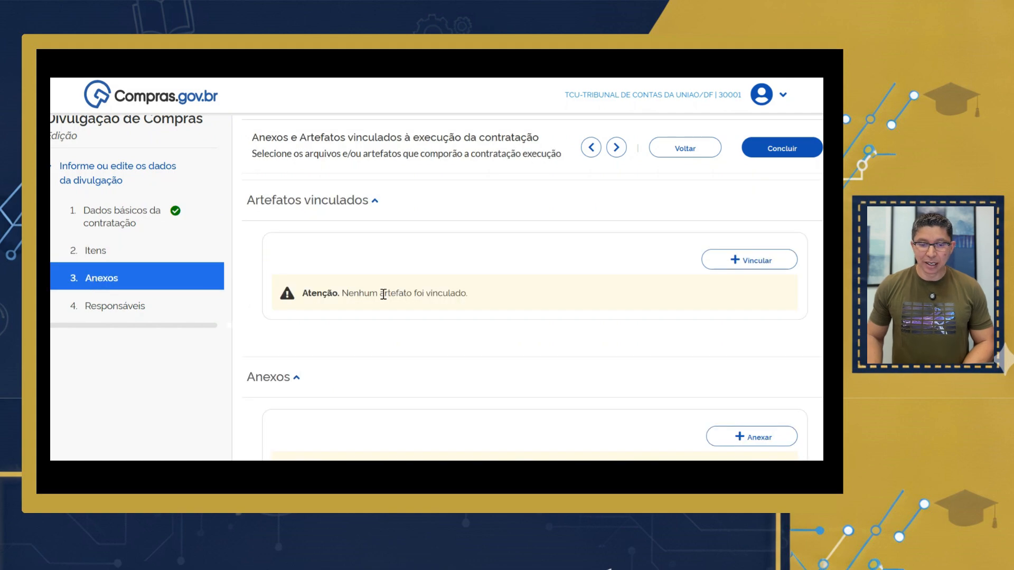
scroll(592, 358, "down", 2)
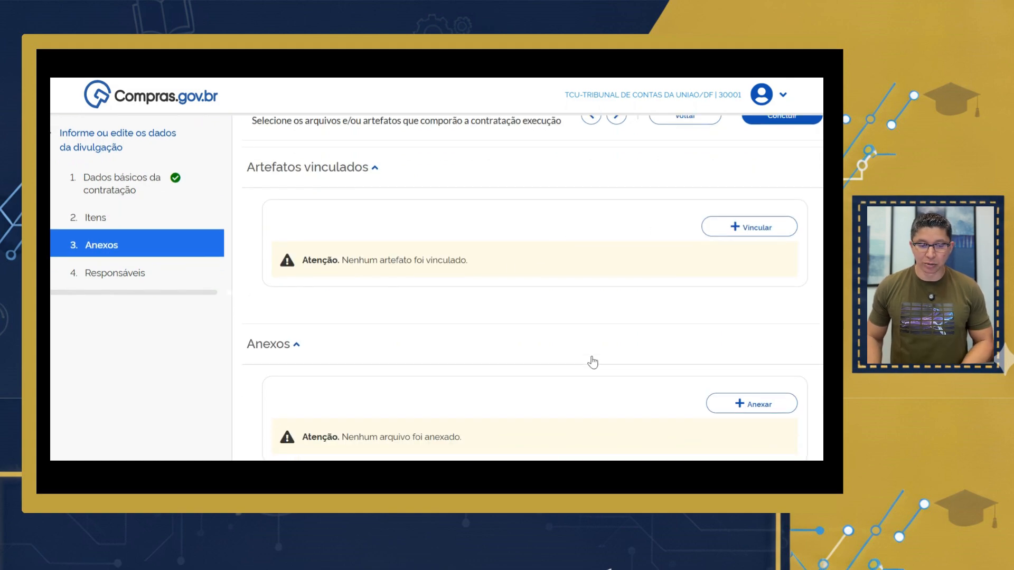
scroll(593, 358, "down", 2)
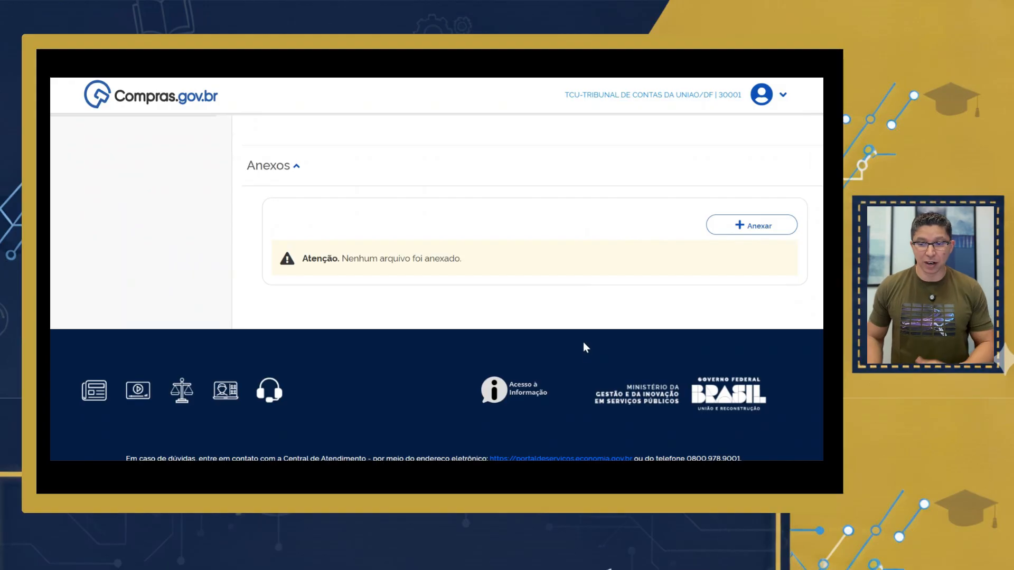
left_click(748, 227)
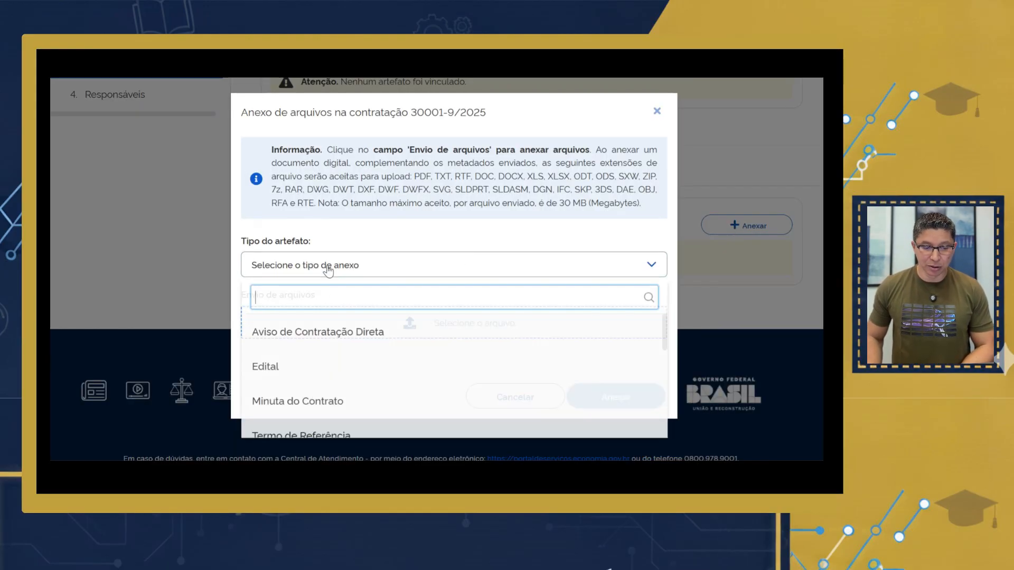
left_click(325, 268)
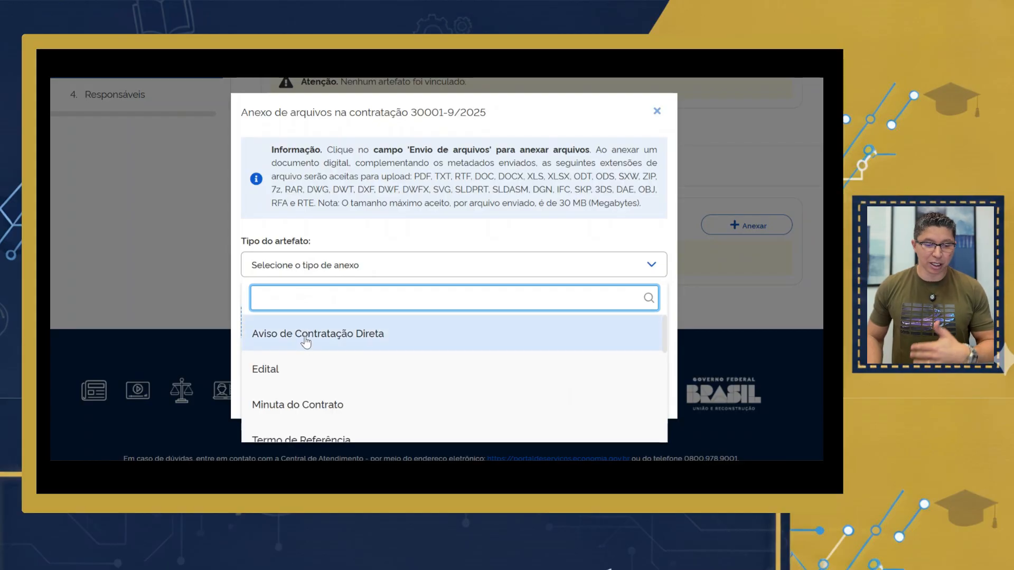
left_click(305, 338)
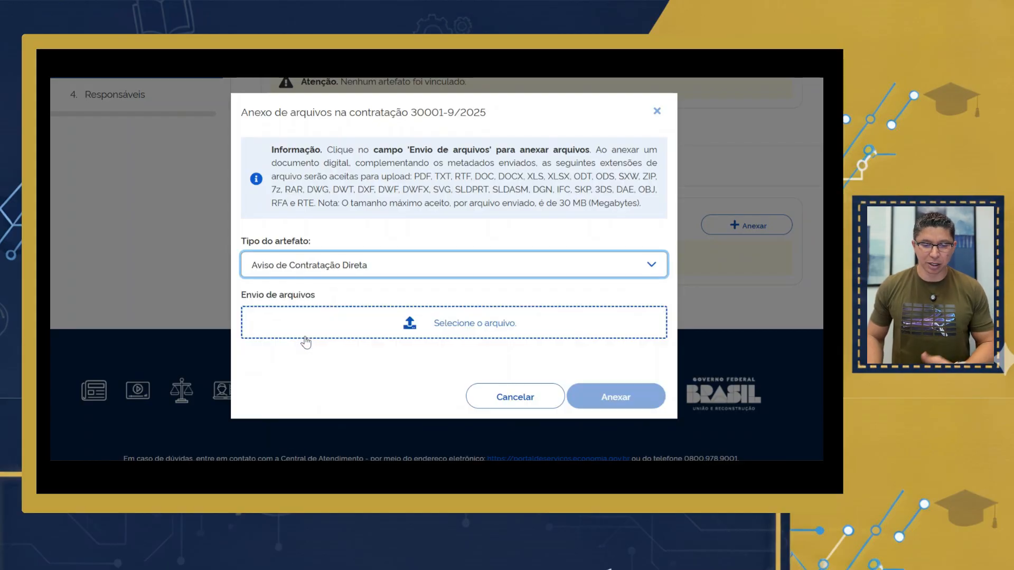
left_click(443, 327)
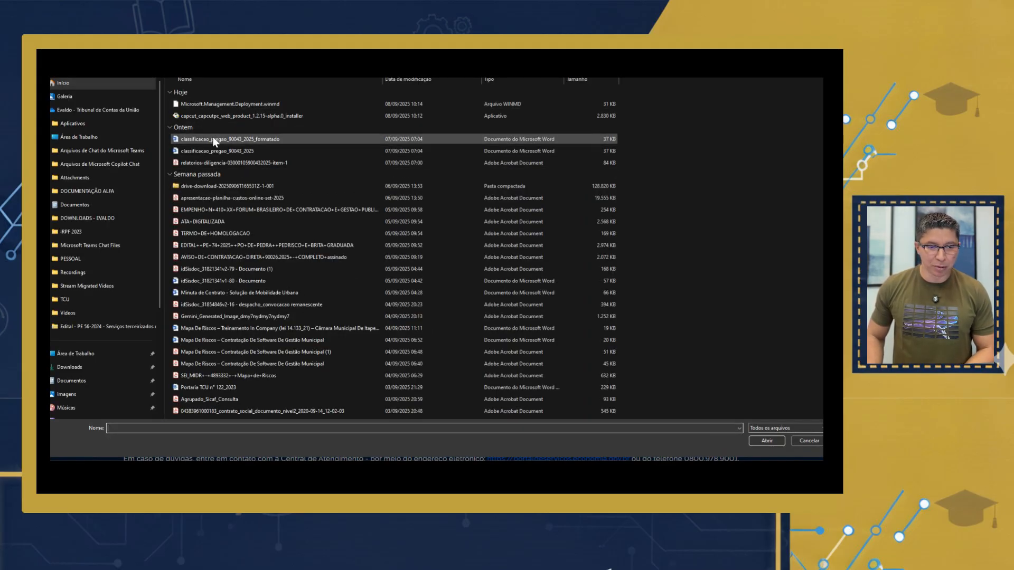
double_click(212, 138)
left_click(607, 420)
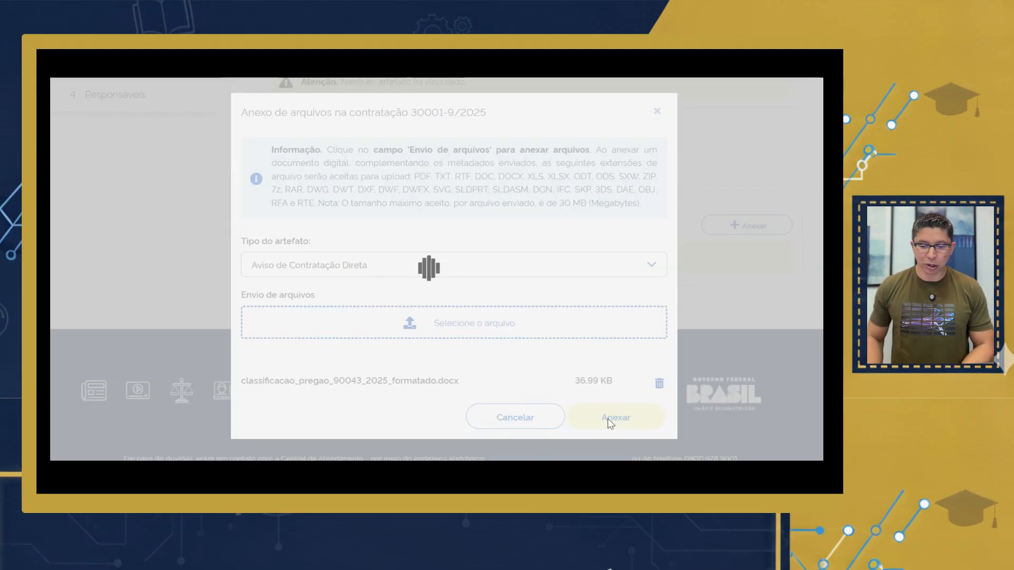
In Responsáveis, start a new responsável and fill in the first person's CPF and e-mail.
scroll(374, 263, "up", 4)
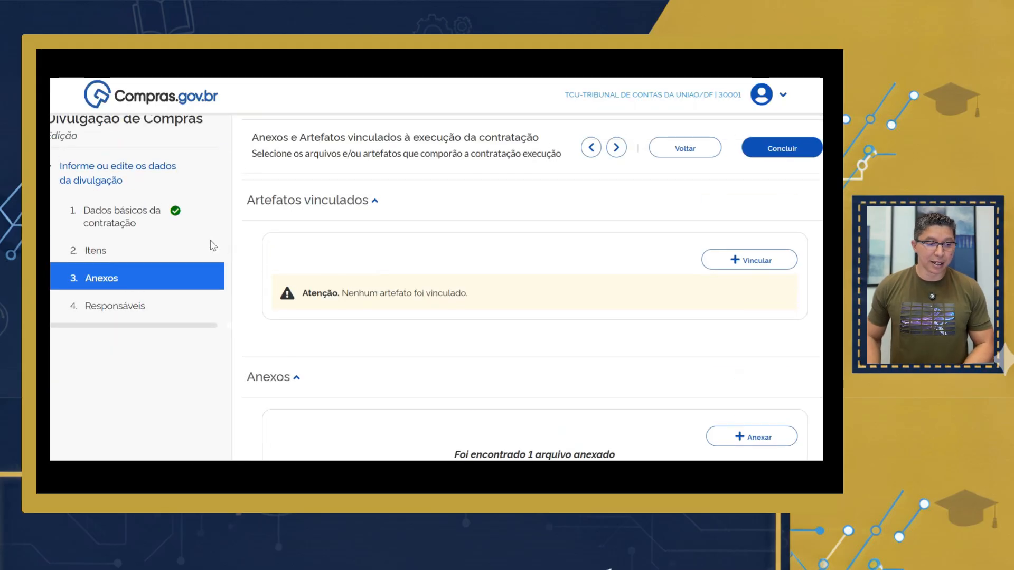
left_click(118, 313)
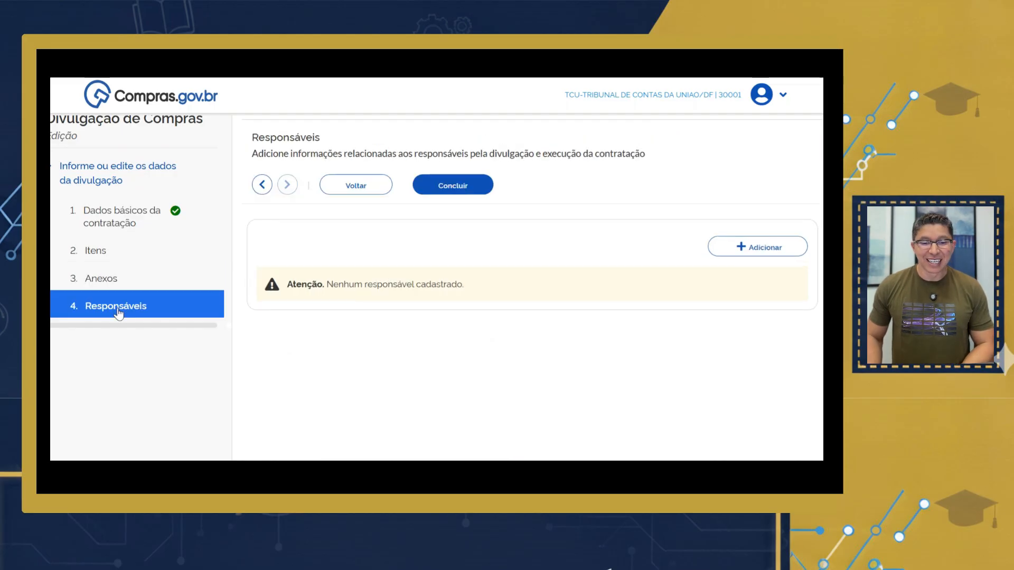
left_click(758, 252)
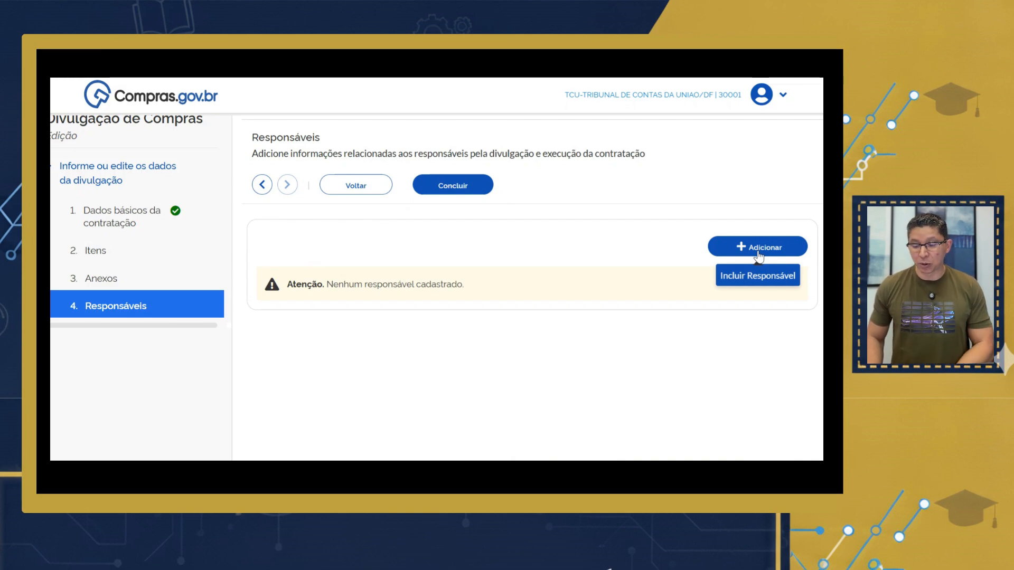
left_click(750, 272)
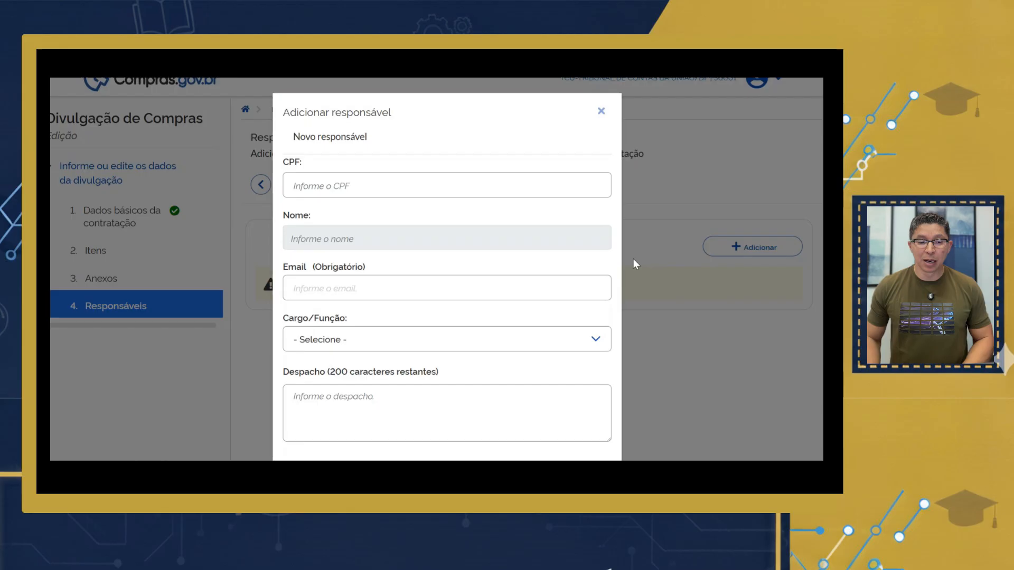
left_click(357, 196)
left_click(346, 227)
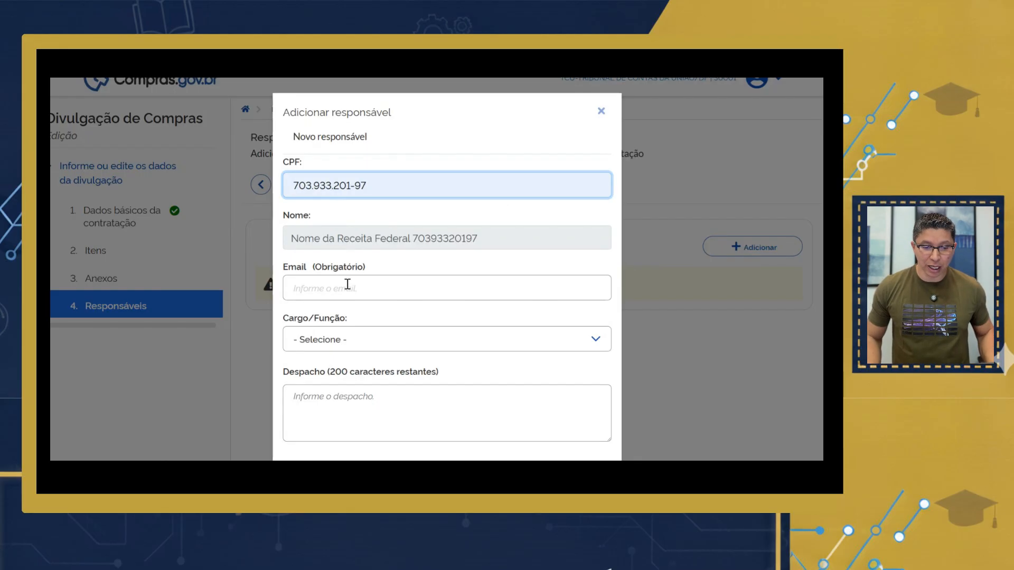
left_click(347, 284)
left_click(349, 315)
scroll(358, 294, "down", 1)
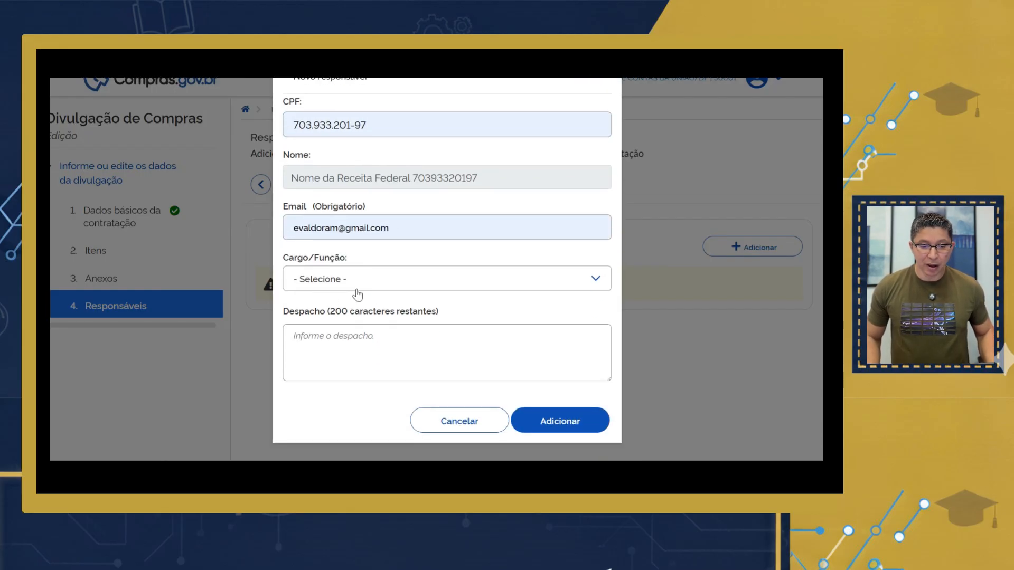
Set the first person's Cargo/Função to Responsável pela contratação direta and add them, leaving Despacho blank.
left_click(359, 288)
scroll(355, 346, "down", 3)
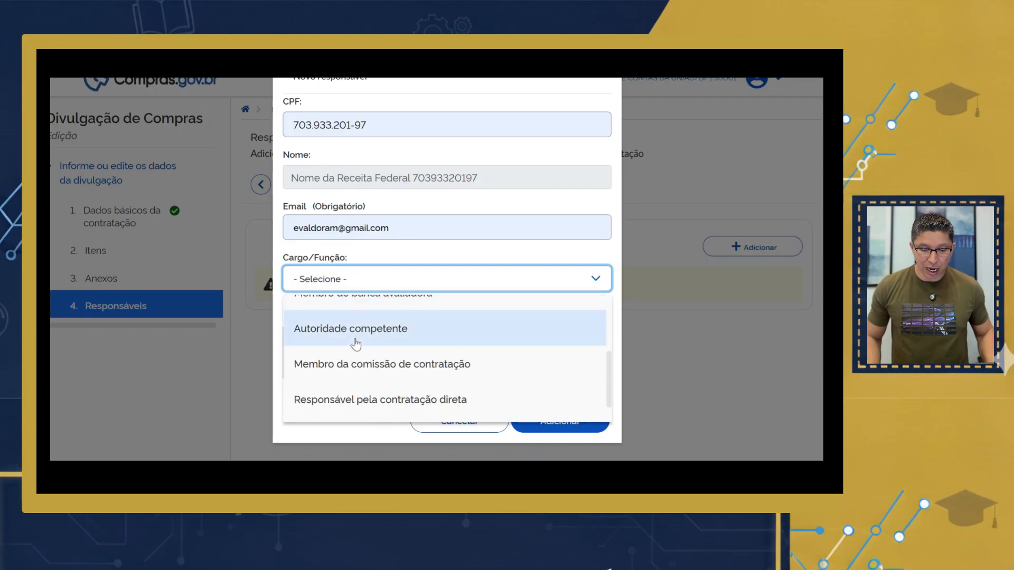
left_click(371, 399)
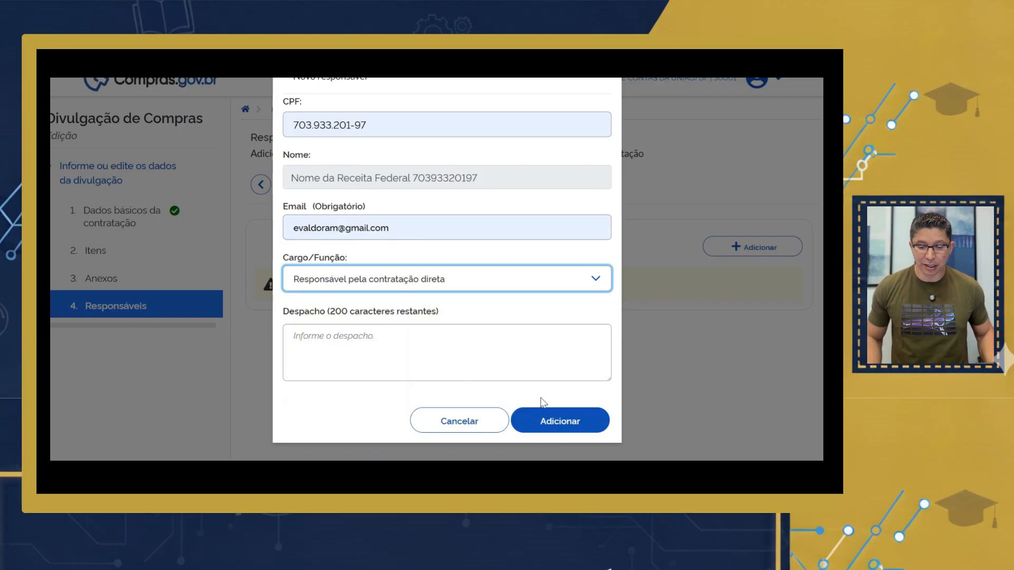
left_click(549, 423)
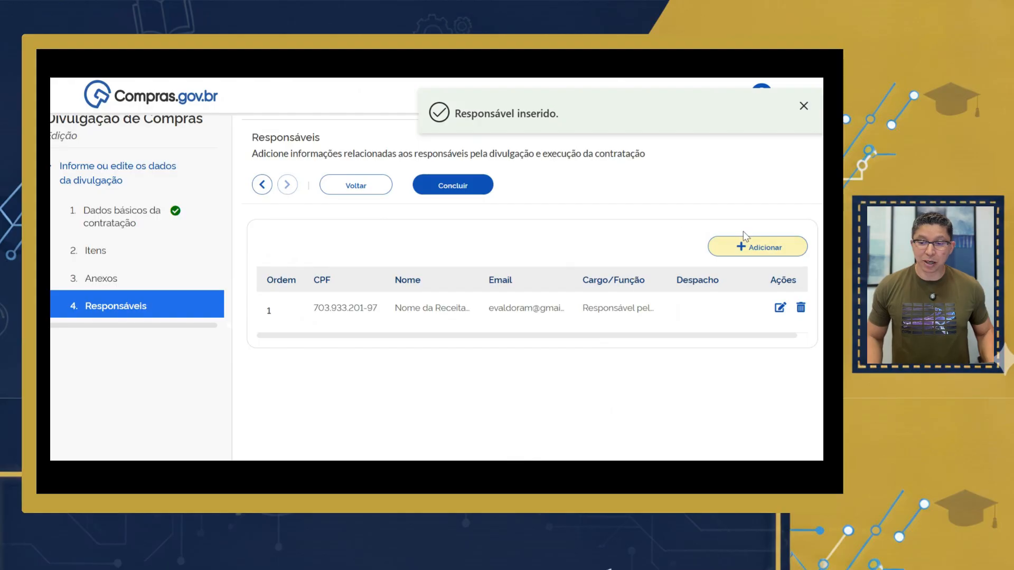
Start a second responsável and fill in that person's CPF and e-mail.
left_click(761, 243)
left_click(335, 181)
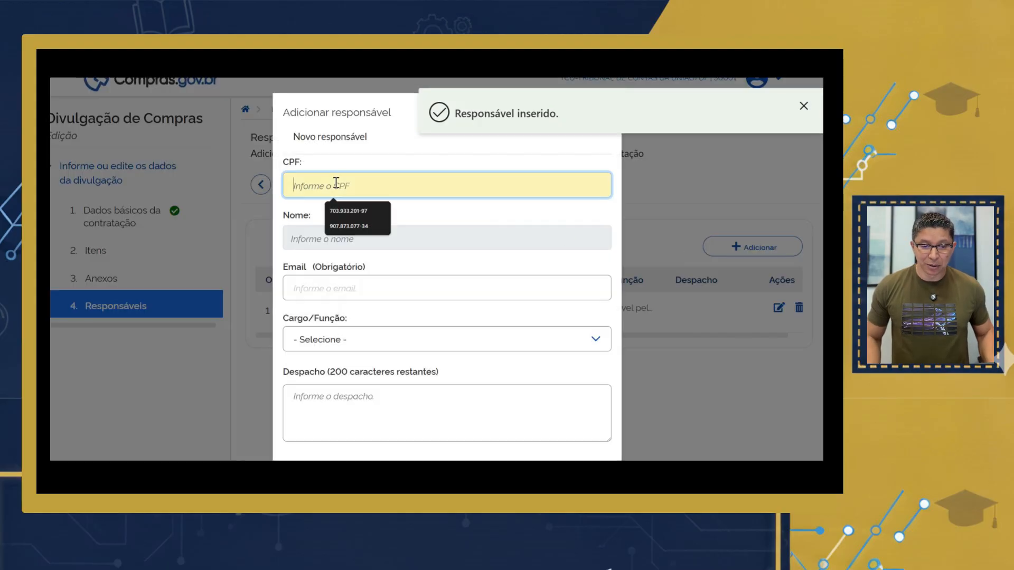
left_click(338, 233)
left_click(331, 287)
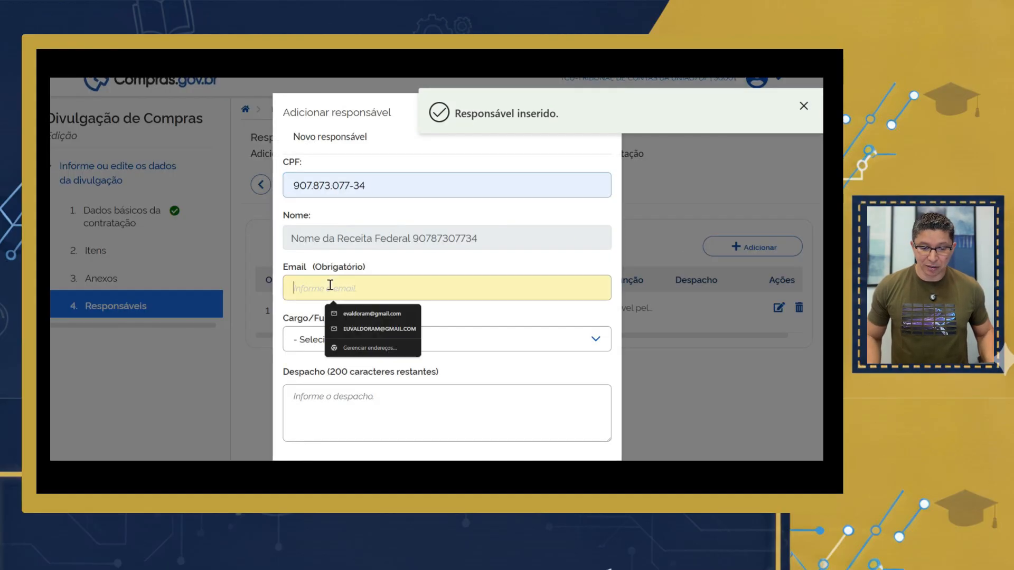
left_click(356, 328)
Set the second person's Cargo/Função to Autoridade competente and add them to the Responsáveis.
scroll(338, 323, "down", 2)
left_click(359, 278)
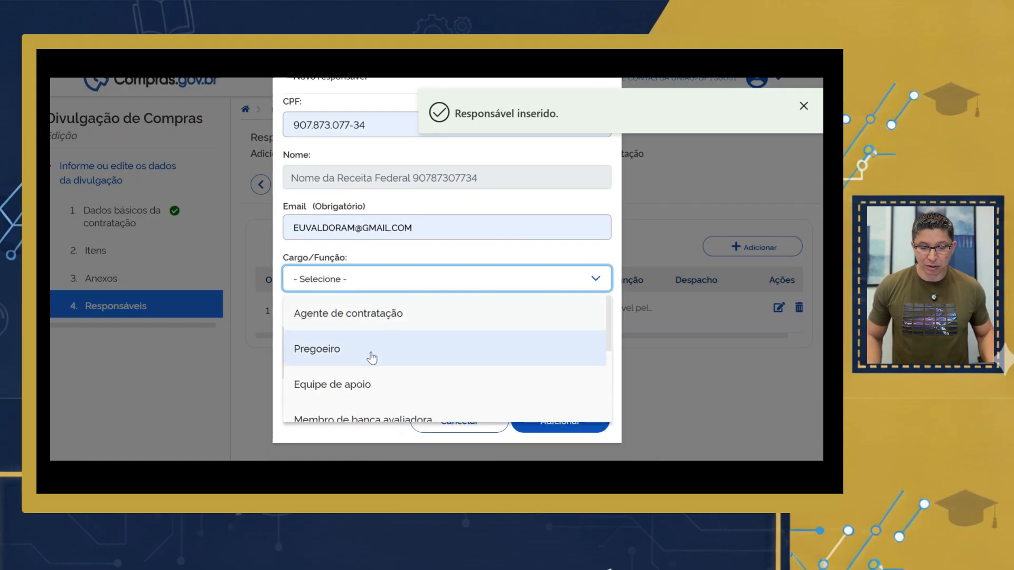
scroll(372, 358, "down", 3)
scroll(365, 348, "up", 1)
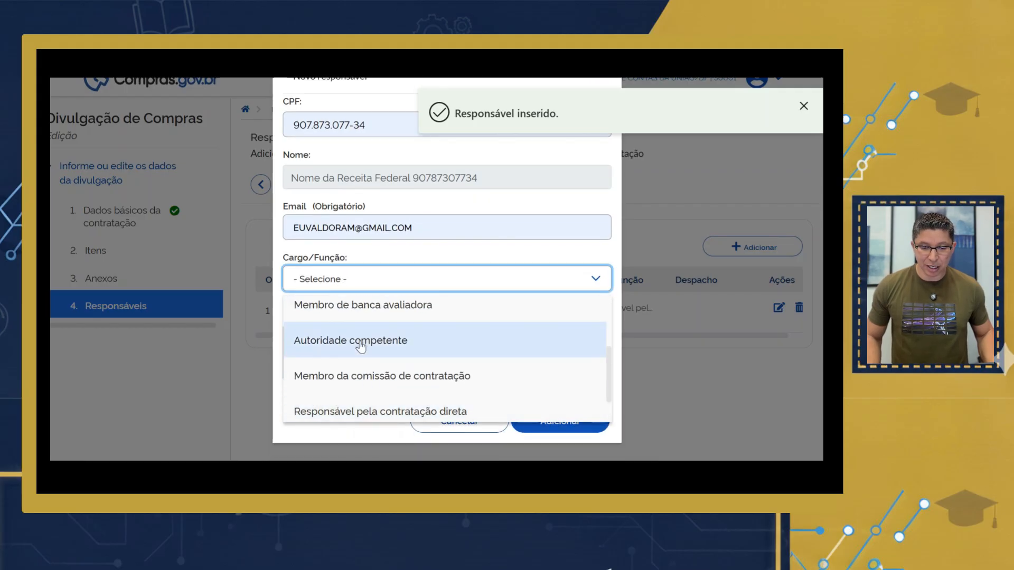
left_click(361, 344)
left_click(583, 421)
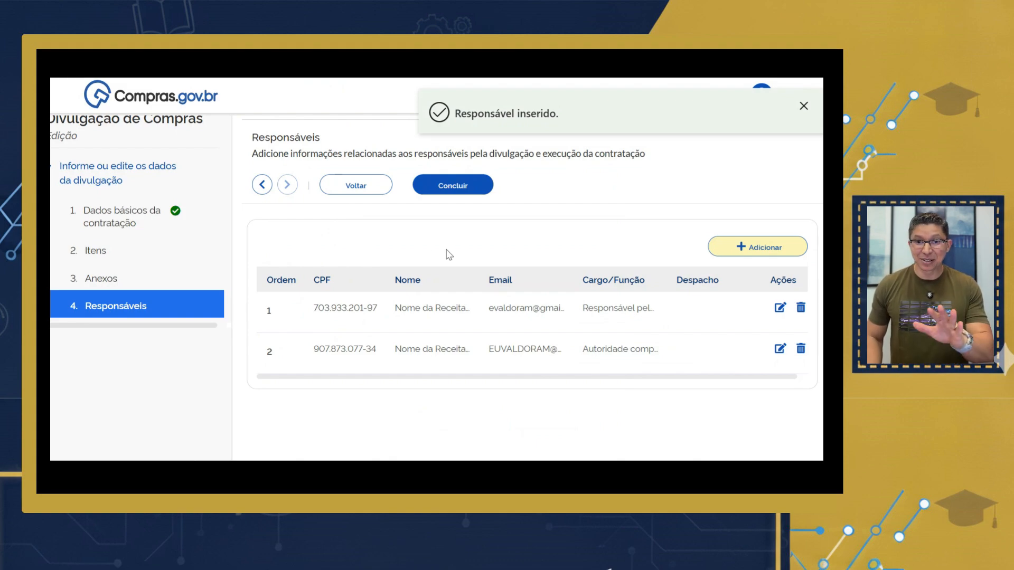
Conclude and save the contratação, and review its Resumo da Contratação, including basic data, items, attachments and responsáveis.
left_click(463, 187)
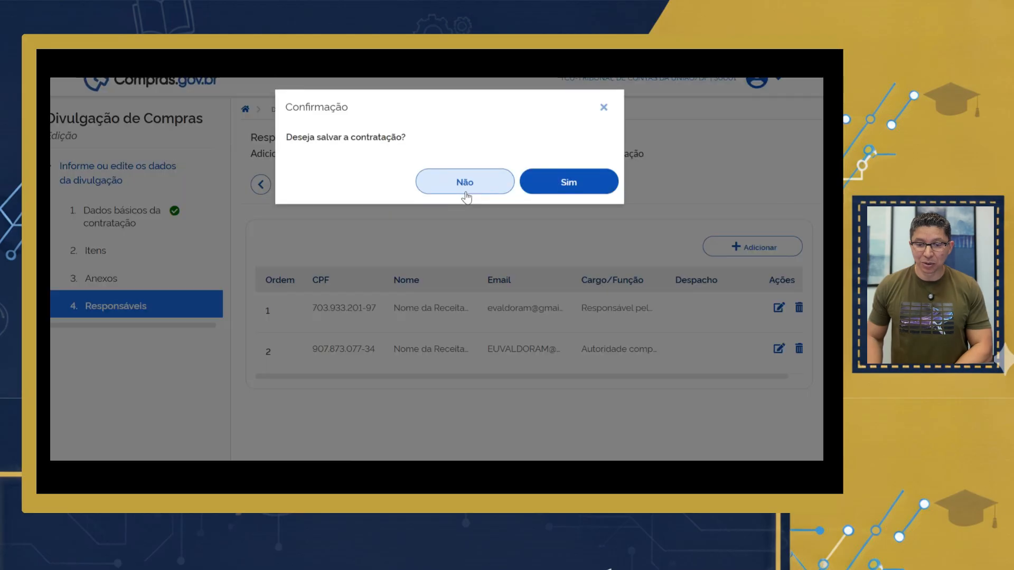
left_click(583, 197)
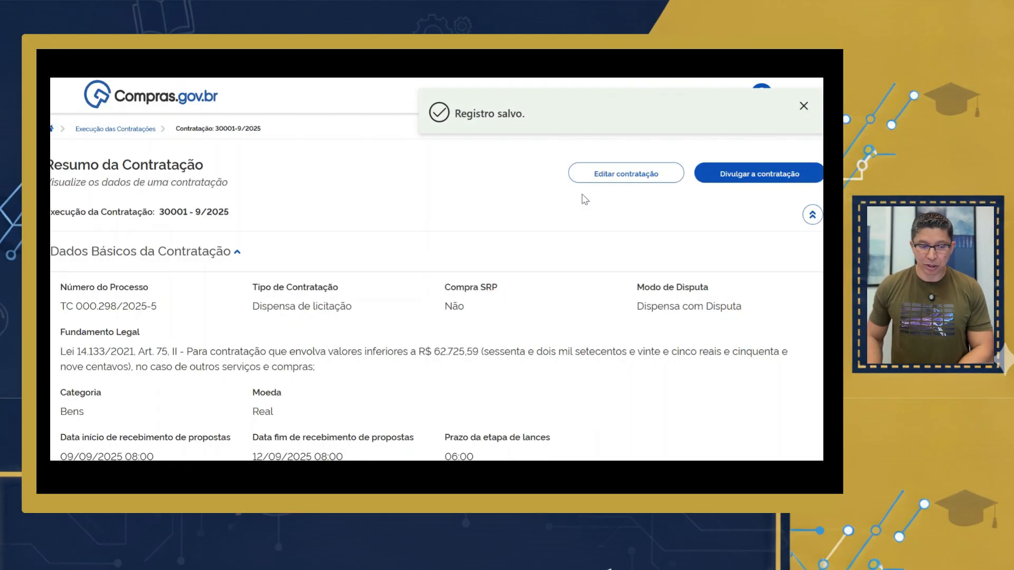
scroll(347, 254, "down", 3)
scroll(347, 254, "down", 10)
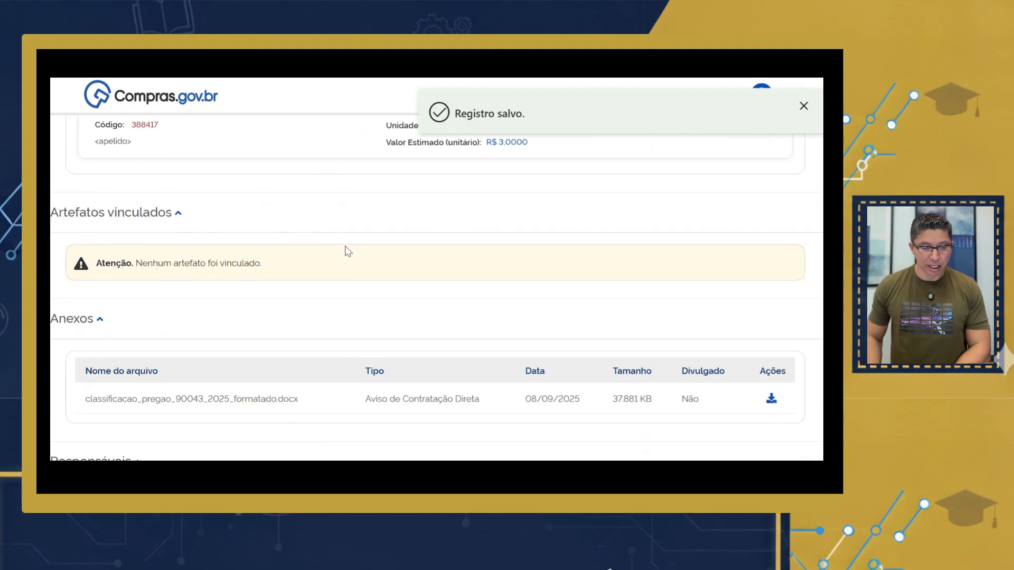
scroll(347, 251, "down", 3)
scroll(346, 248, "up", 5)
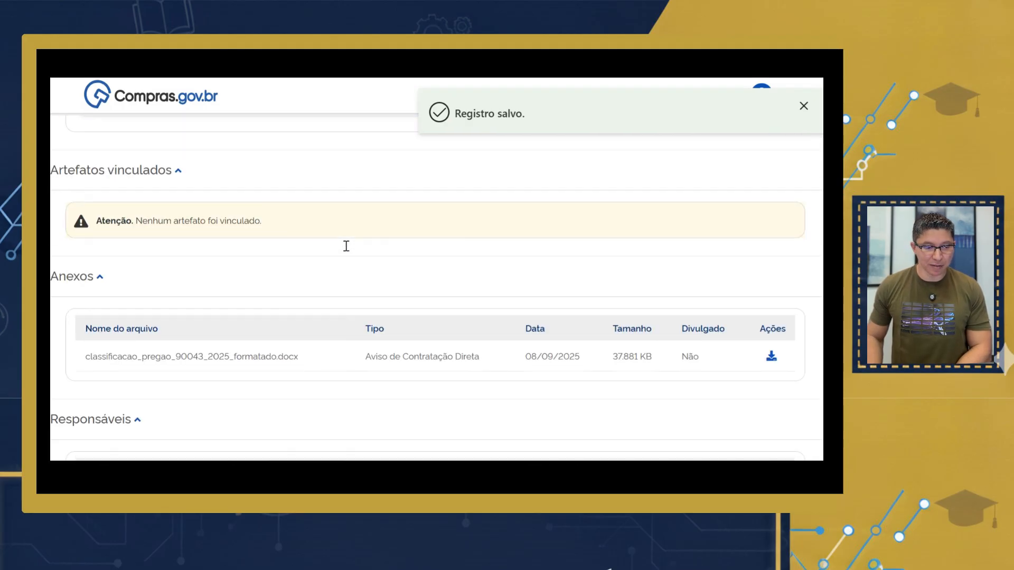
scroll(347, 251, "up", 5)
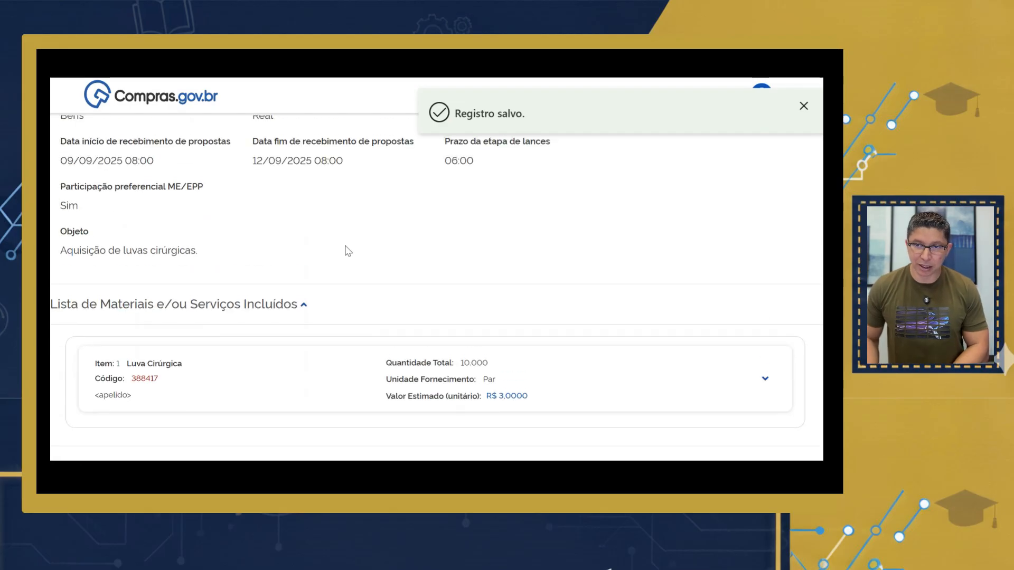
scroll(357, 265, "up", 4)
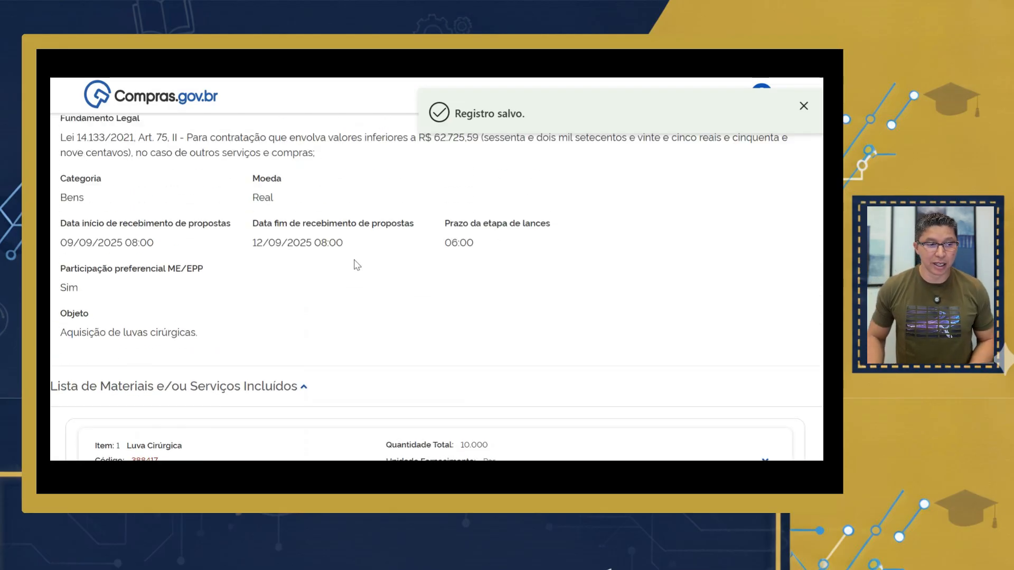
scroll(355, 260, "up", 2)
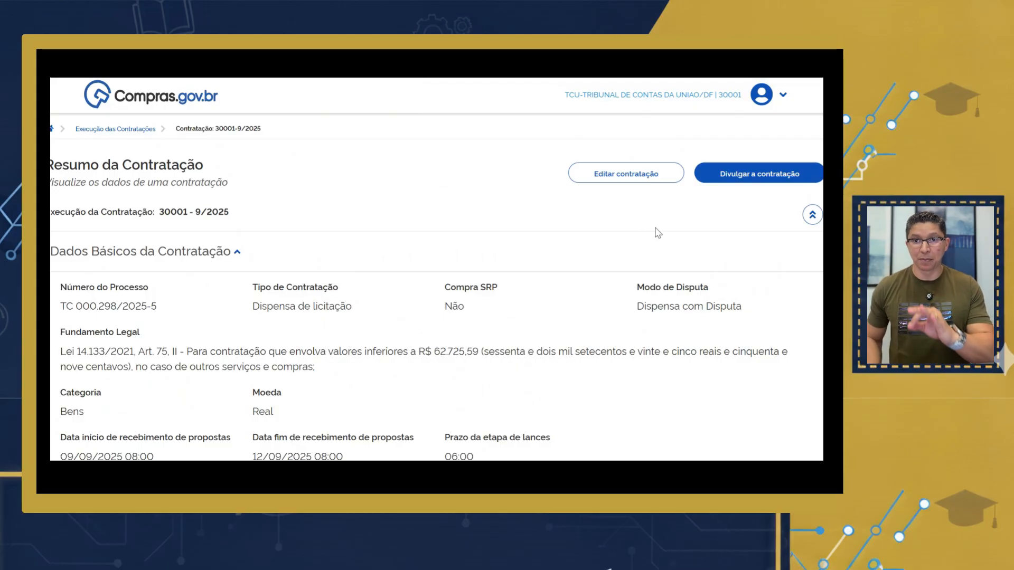
Publish the contratação, dismiss the publication notice and list the Contratações em Andamento.
left_click(734, 180)
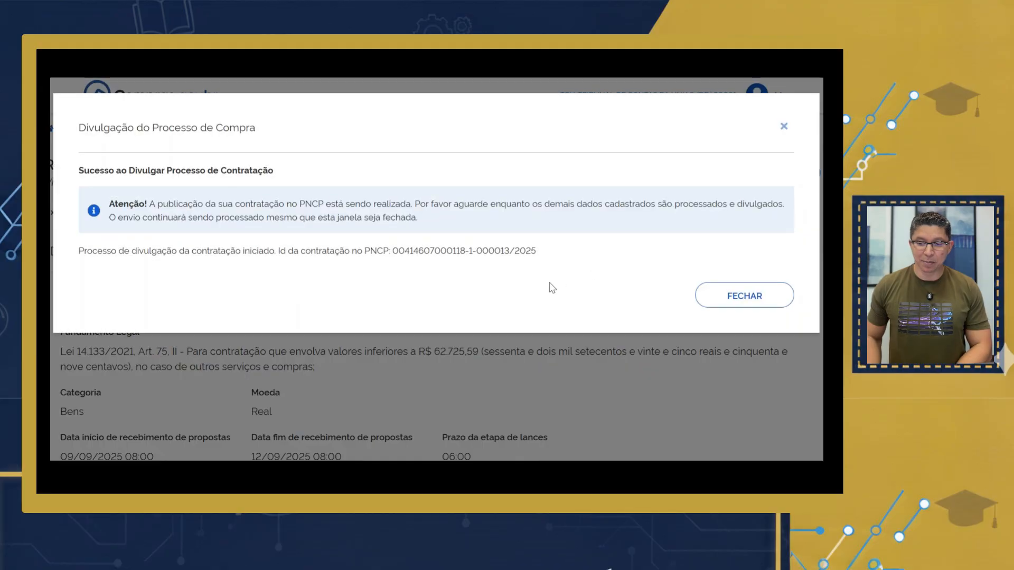
left_click(740, 298)
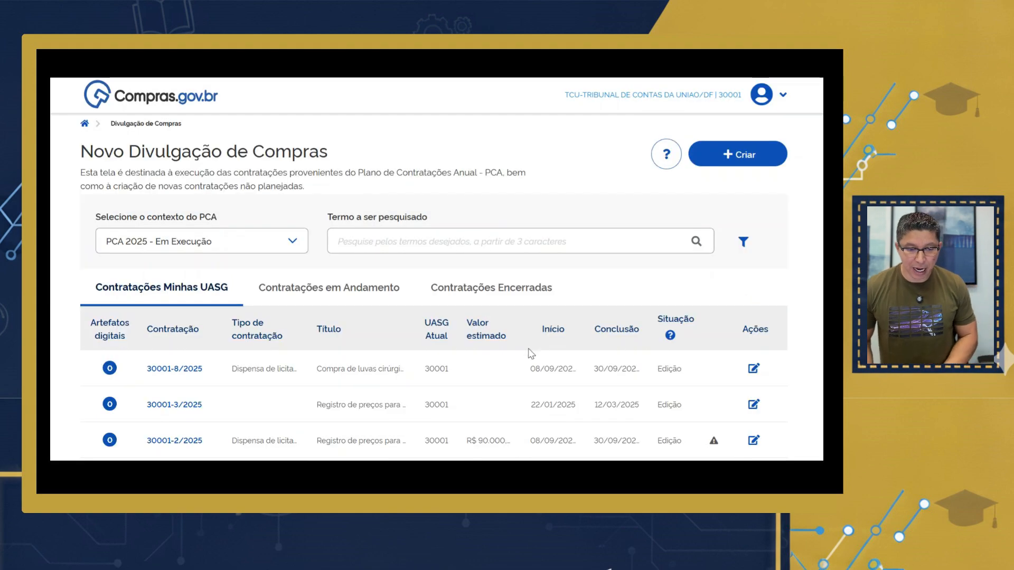
left_click(344, 290)
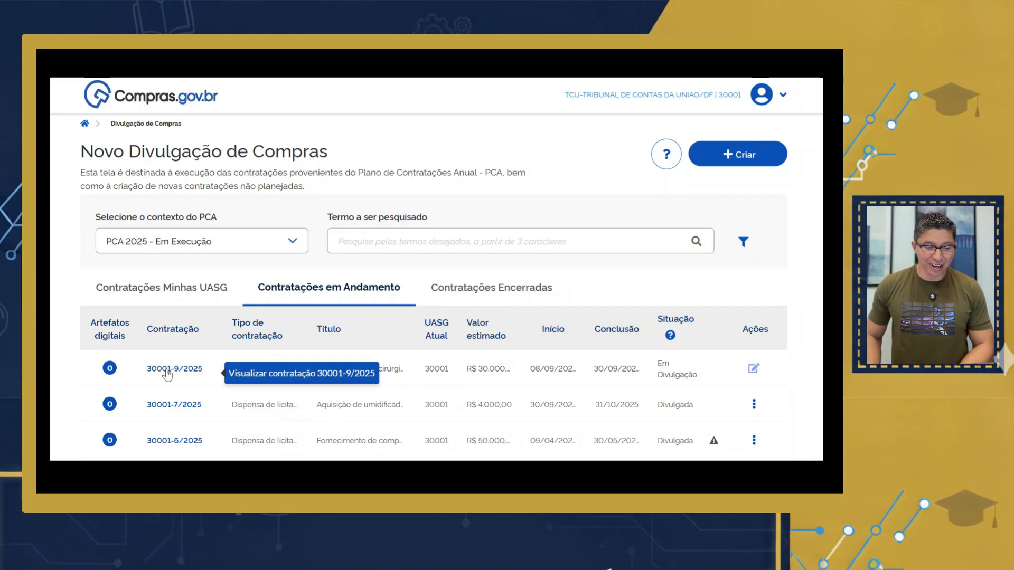
View contratação 30001-9/2025, dismiss the PNCP publication notice and follow its Id contratação PNCP link to the published notice.
left_click(167, 373)
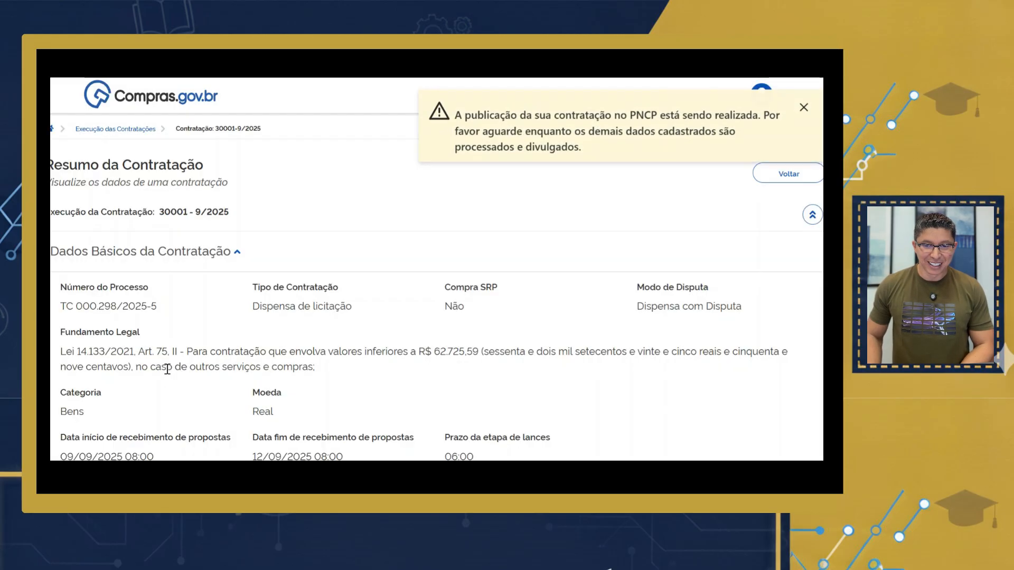
left_click(804, 106)
scroll(377, 232, "down", 5)
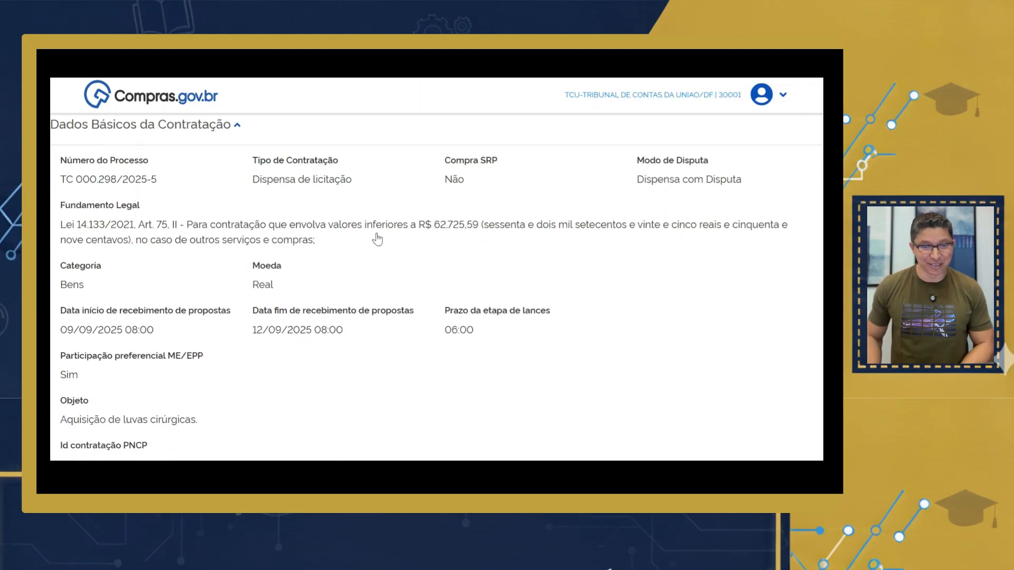
scroll(343, 242, "down", 2)
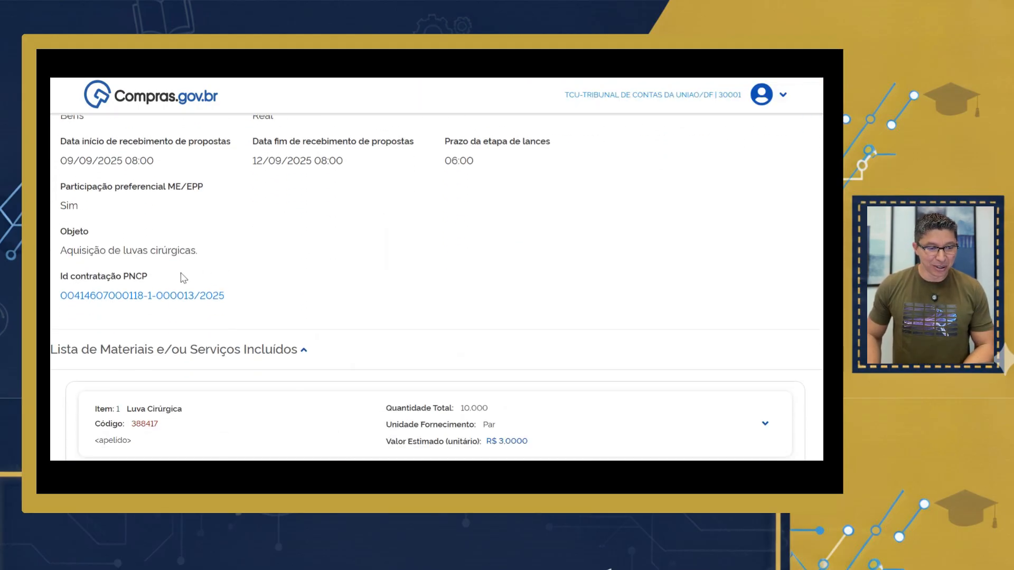
left_click(111, 302)
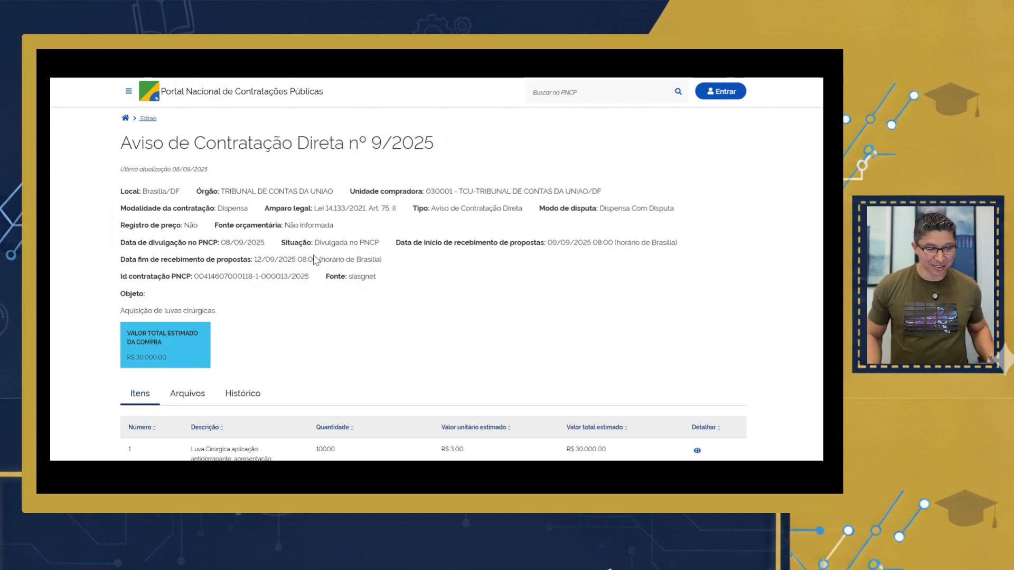
Enlarge the Aviso de Contratação Direta nº 9/2025 and examine the start and end dates for receiving proposals, highlighting each one.
key("ctrl+plus")
key("ctrl+plus")
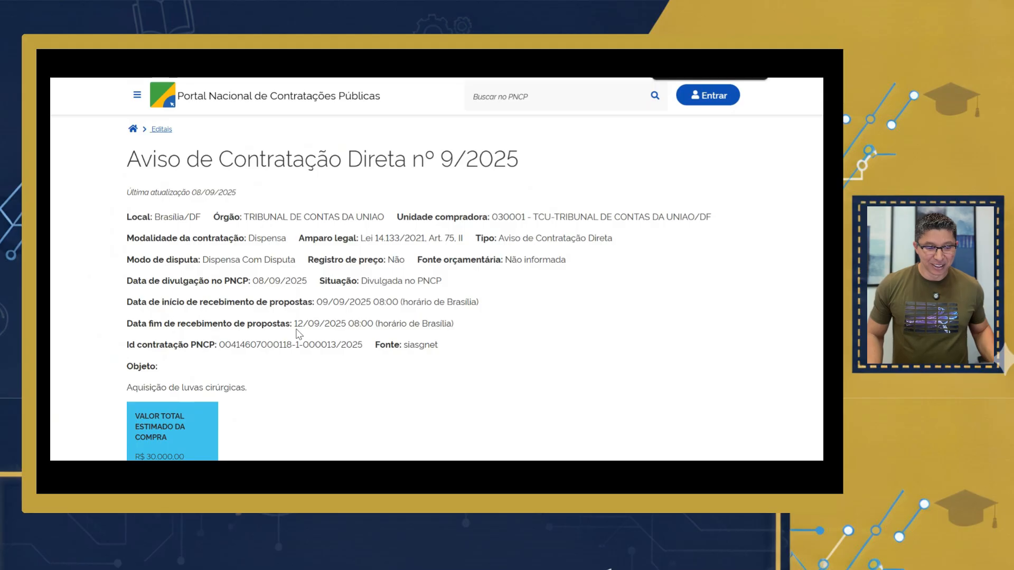
scroll(298, 334, "down", 2)
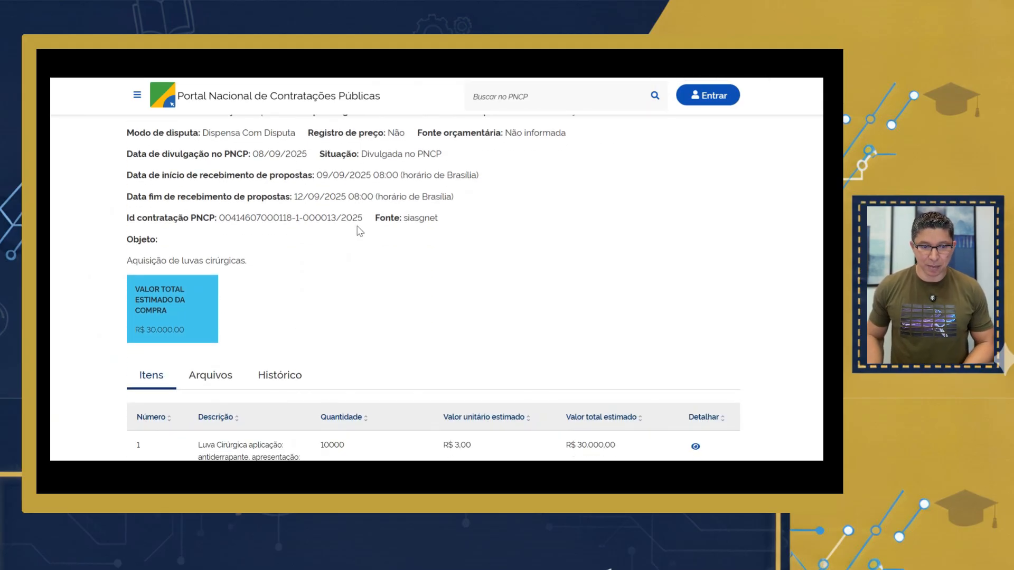
left_click_drag(319, 176, 399, 180)
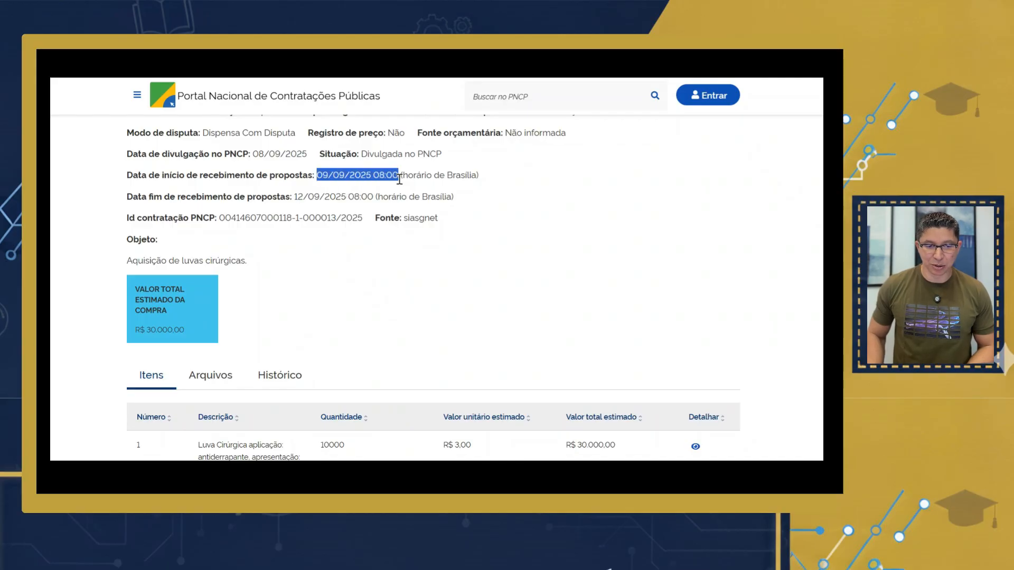
left_click_drag(292, 198, 374, 199)
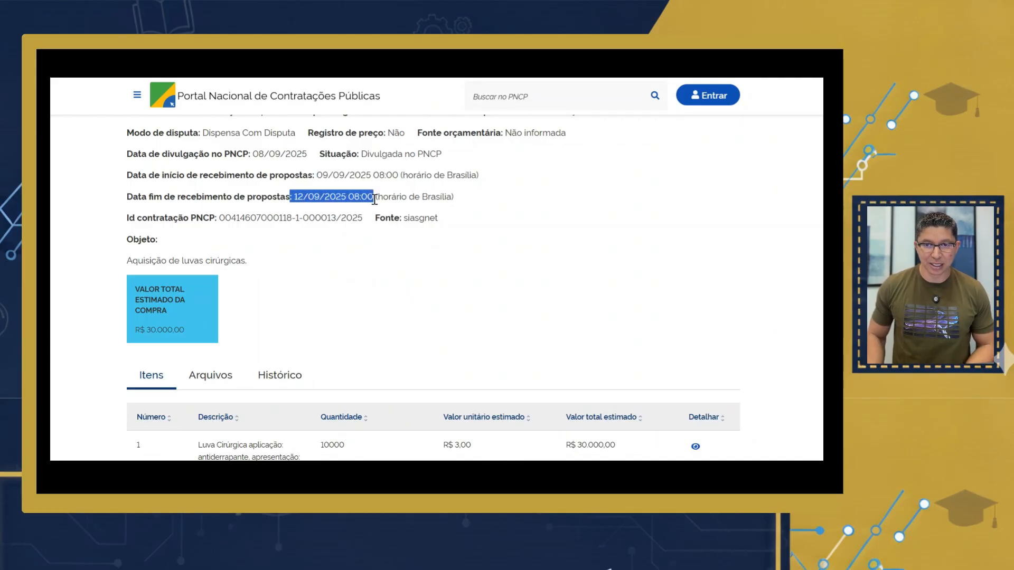